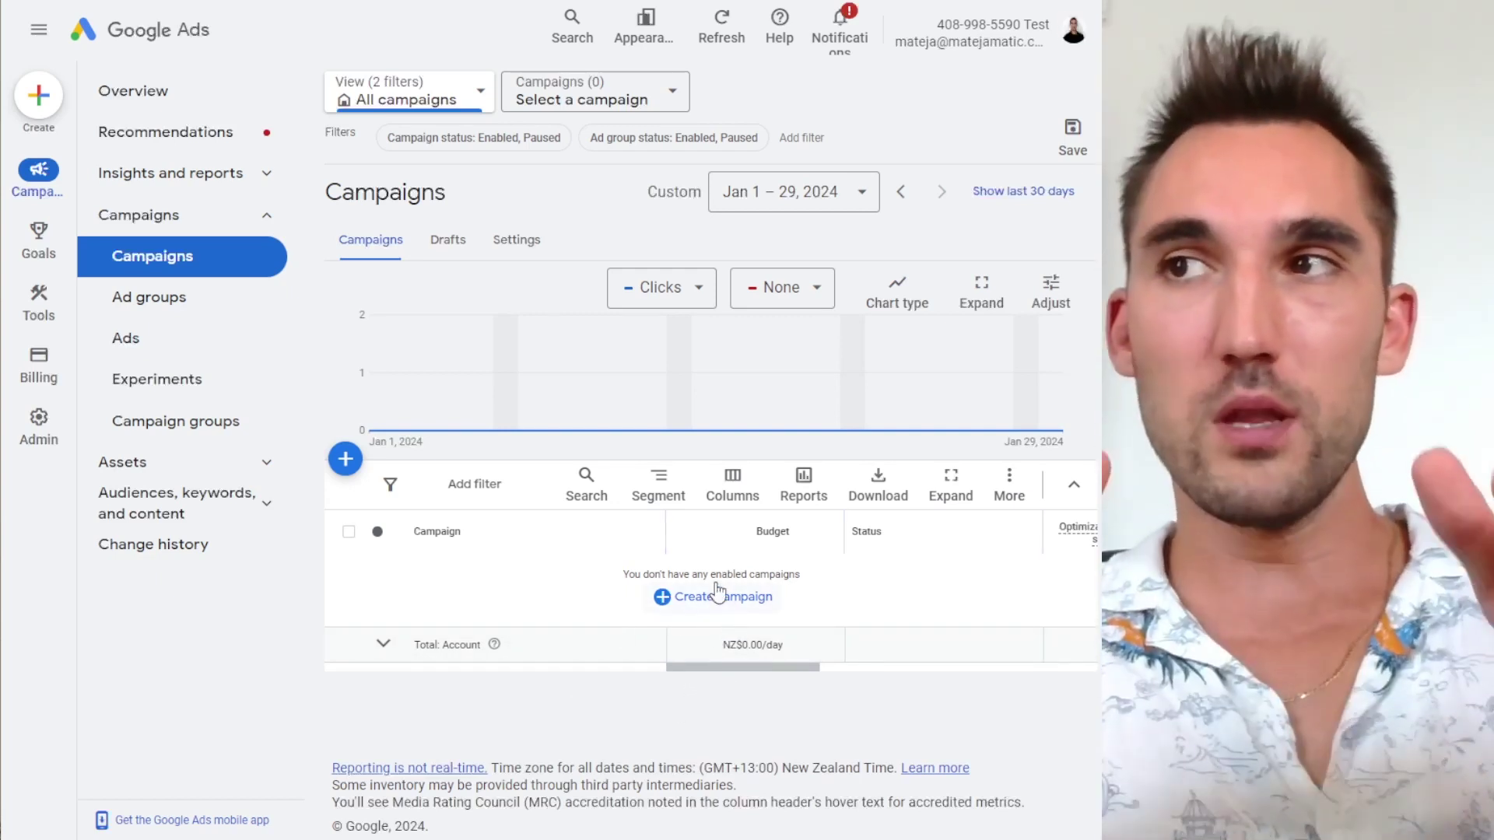
- Start a new campaign without a goal's guidance, dismissing the brand campaigns tip
{"action": "left_click", "coordinate": [705, 603]}
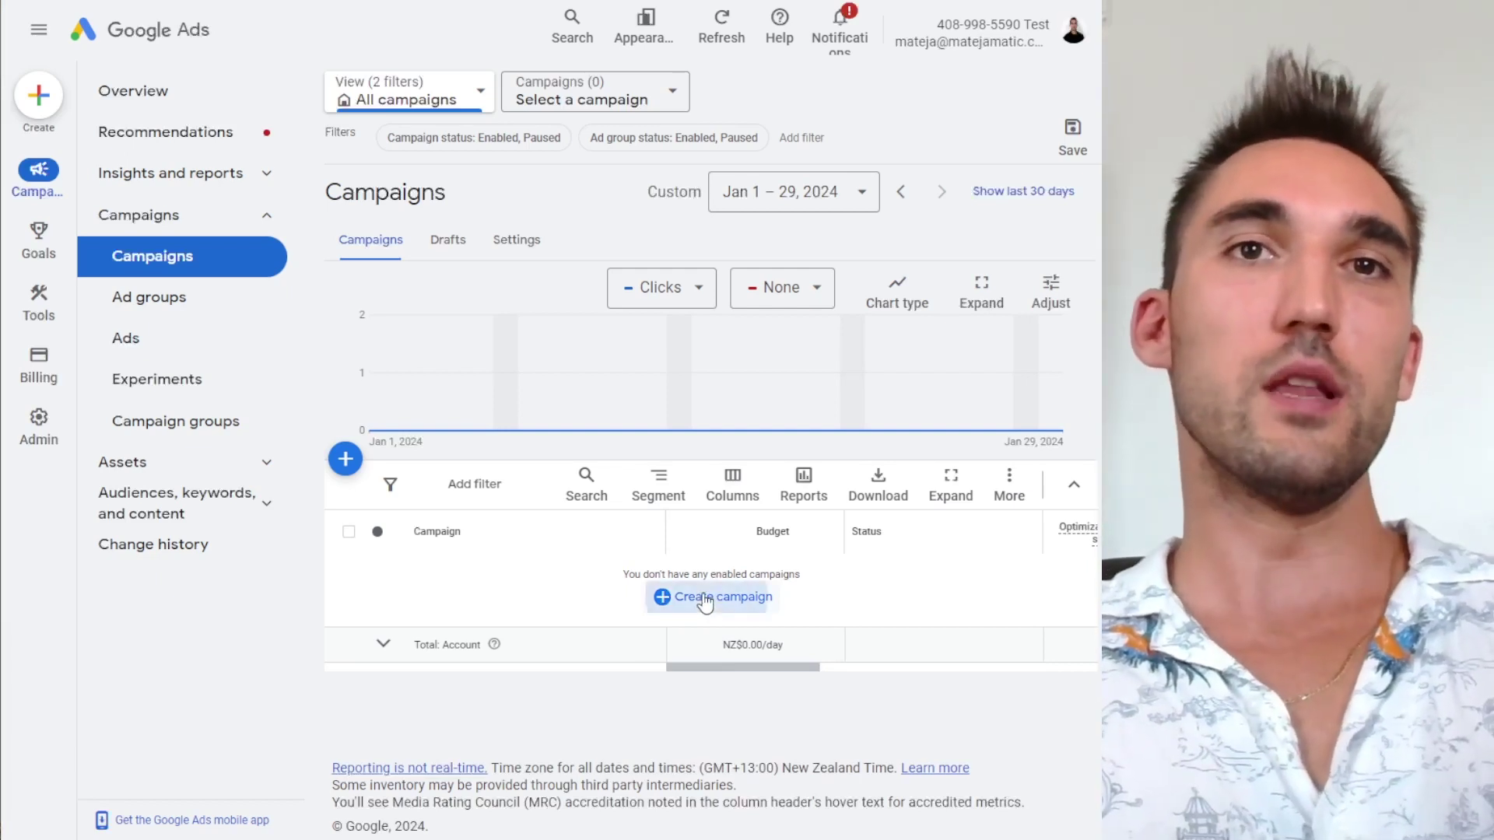
{"action": "left_click", "coordinate": [713, 604]}
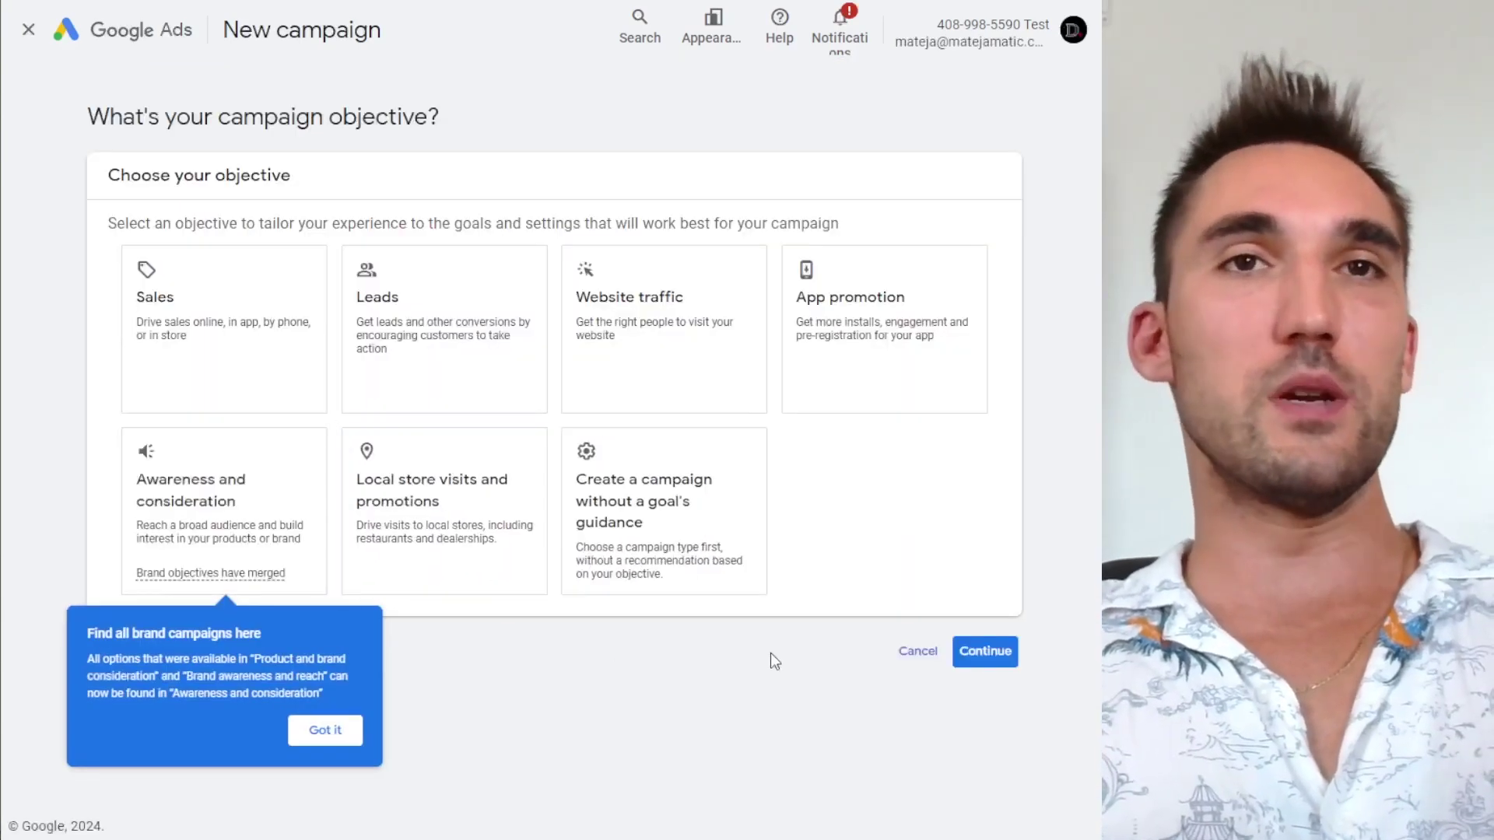
{"action": "left_click", "coordinate": [716, 542]}
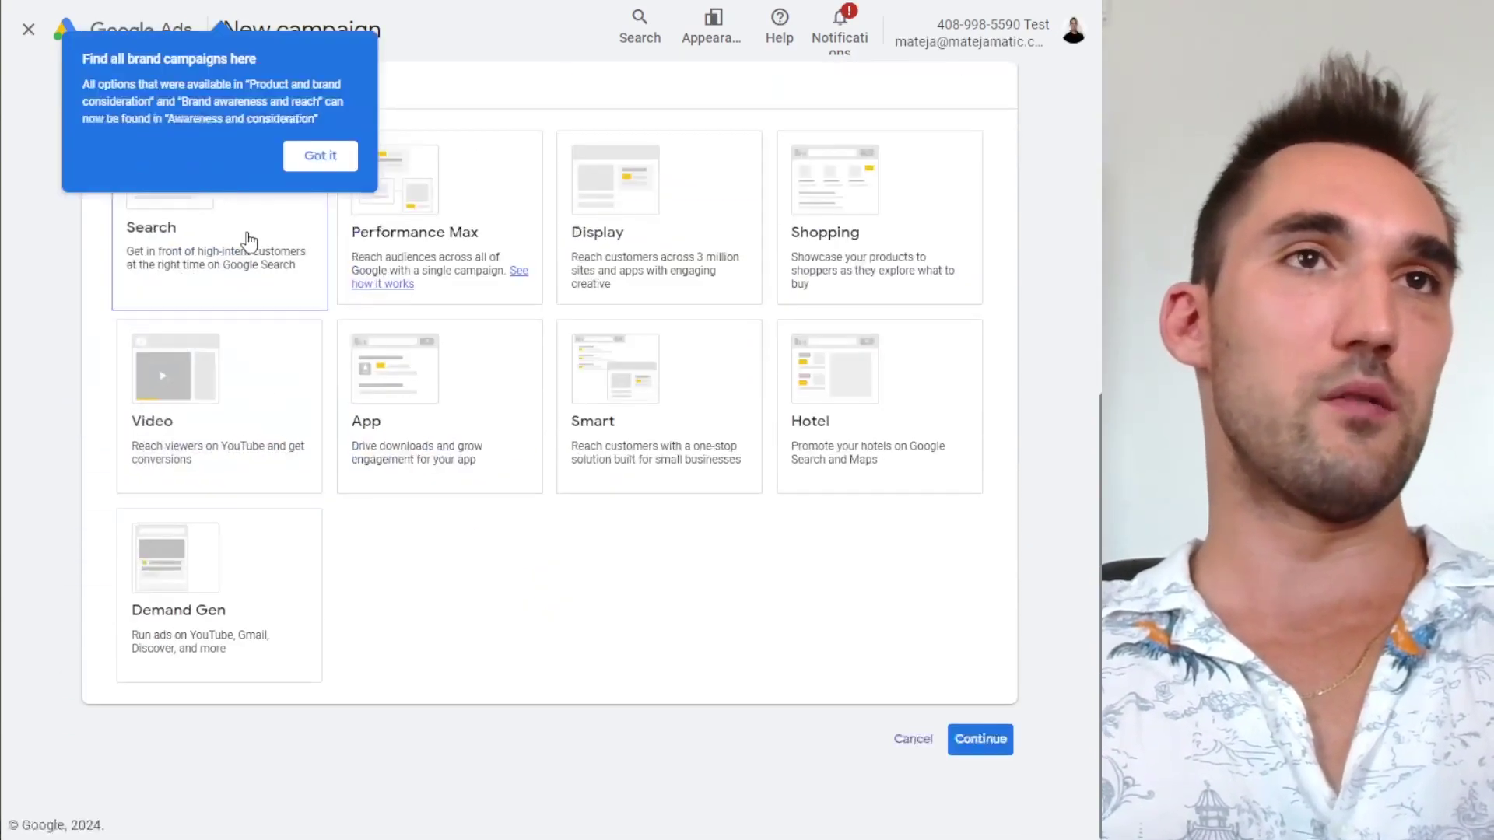
{"action": "left_click", "coordinate": [248, 240]}
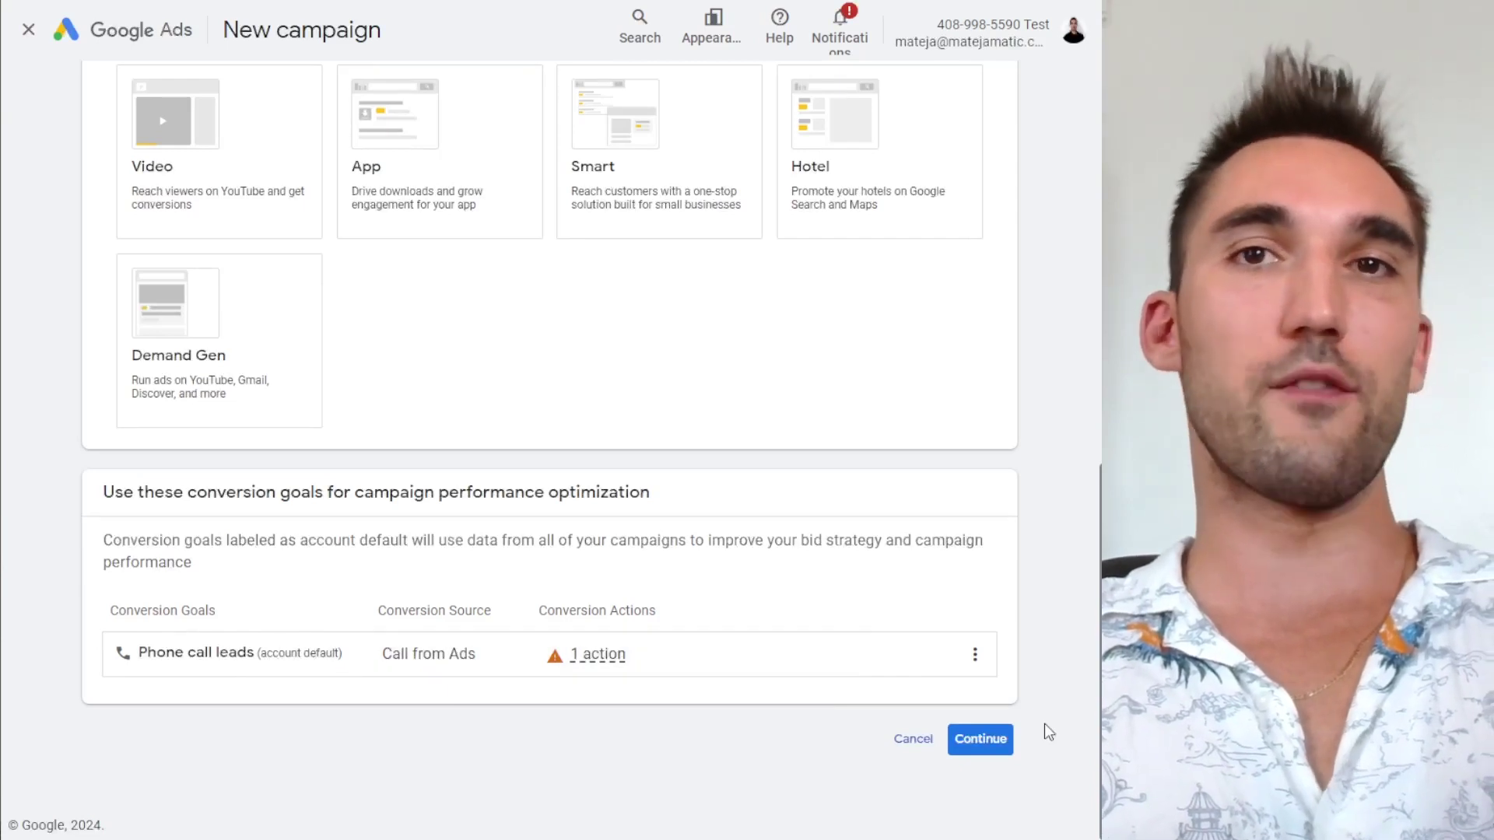
- Choose a Search campaign aimed at Website visits, leaving phone calls unticked
{"action": "left_click", "coordinate": [980, 739]}
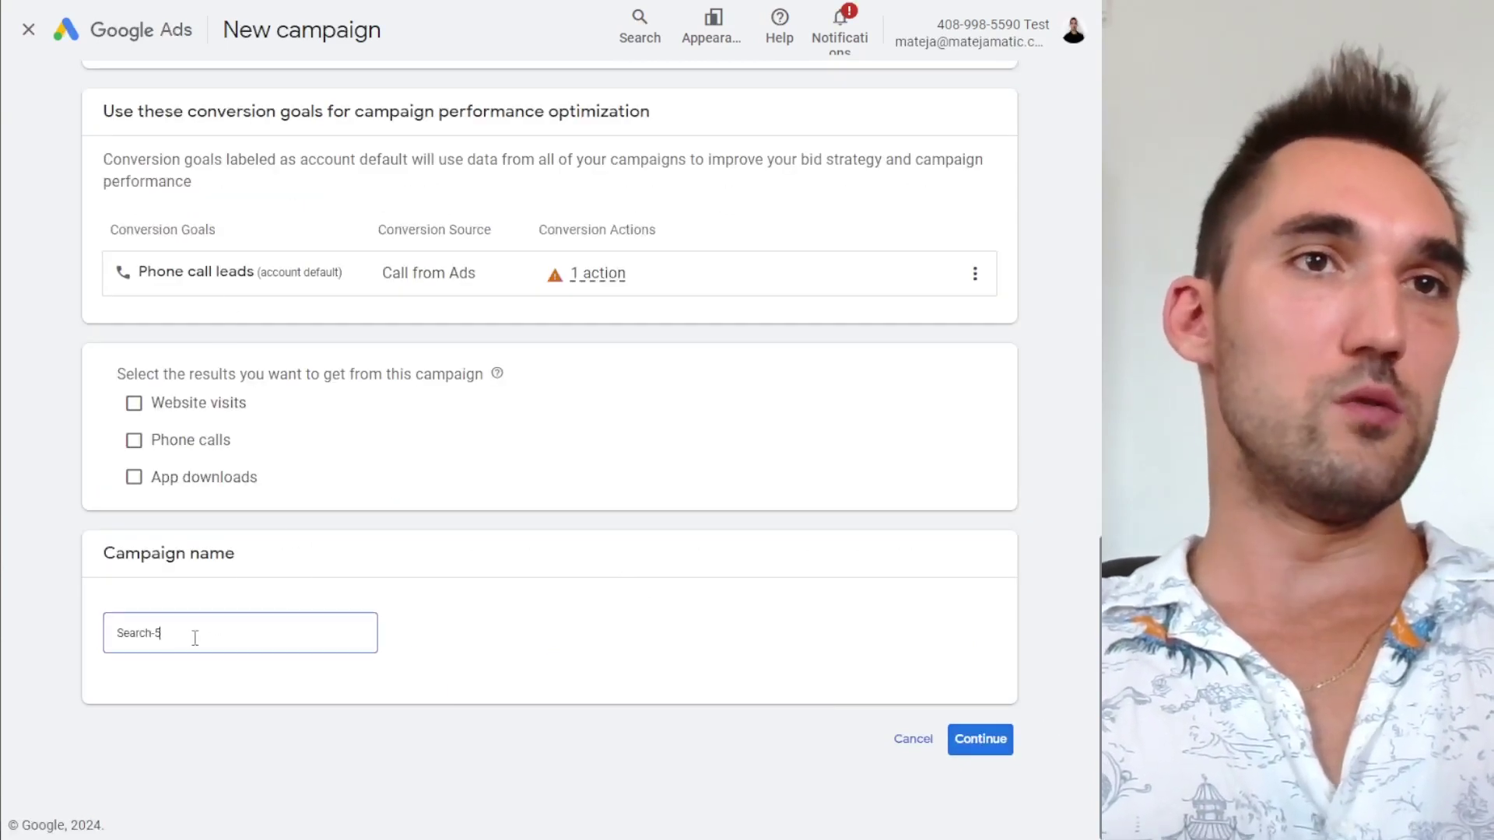
{"action": "type", "text": "Works "}
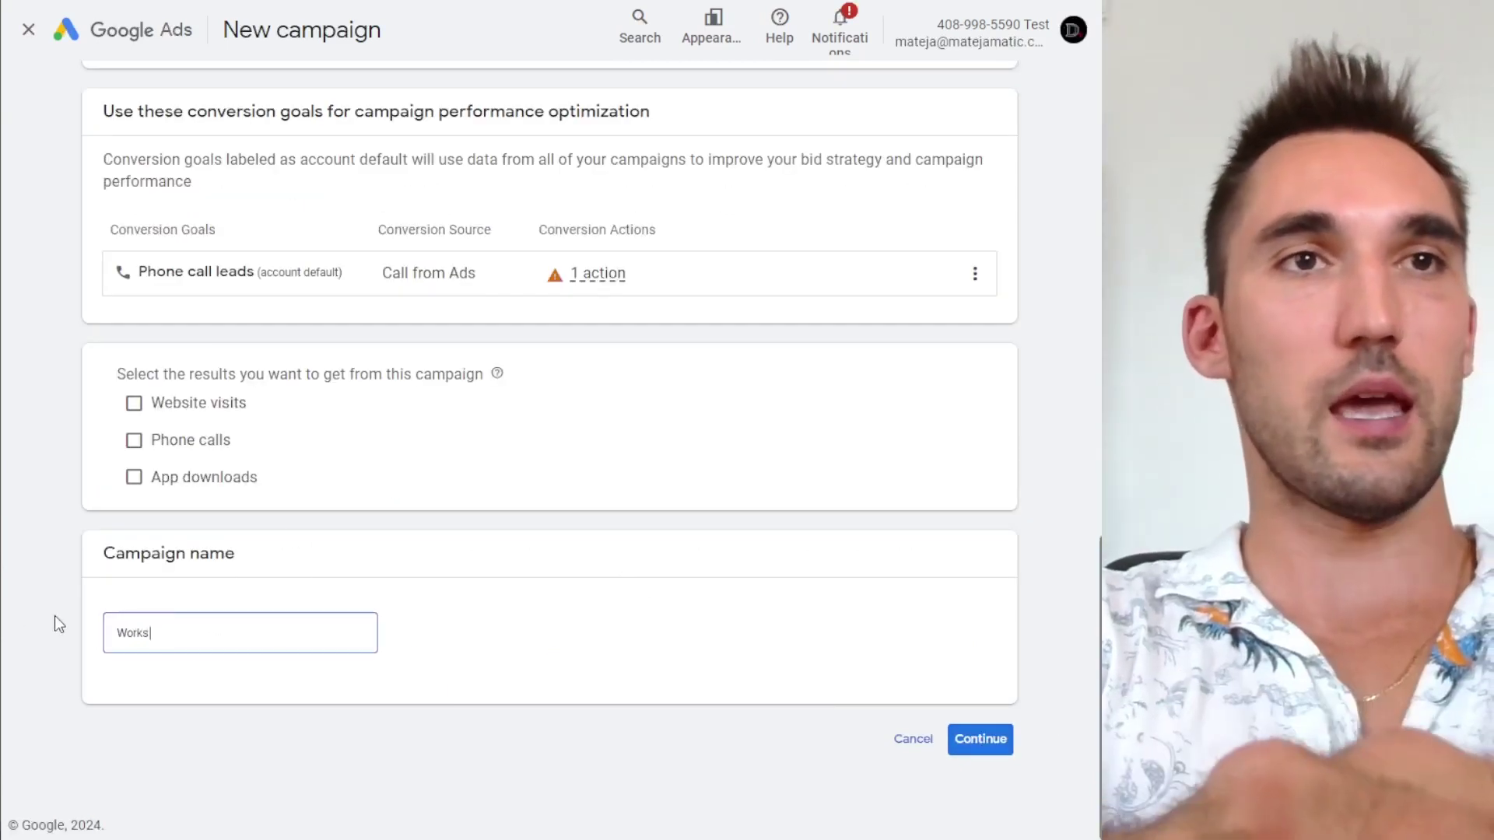
{"action": "type", "text": "Hours Campaing"}
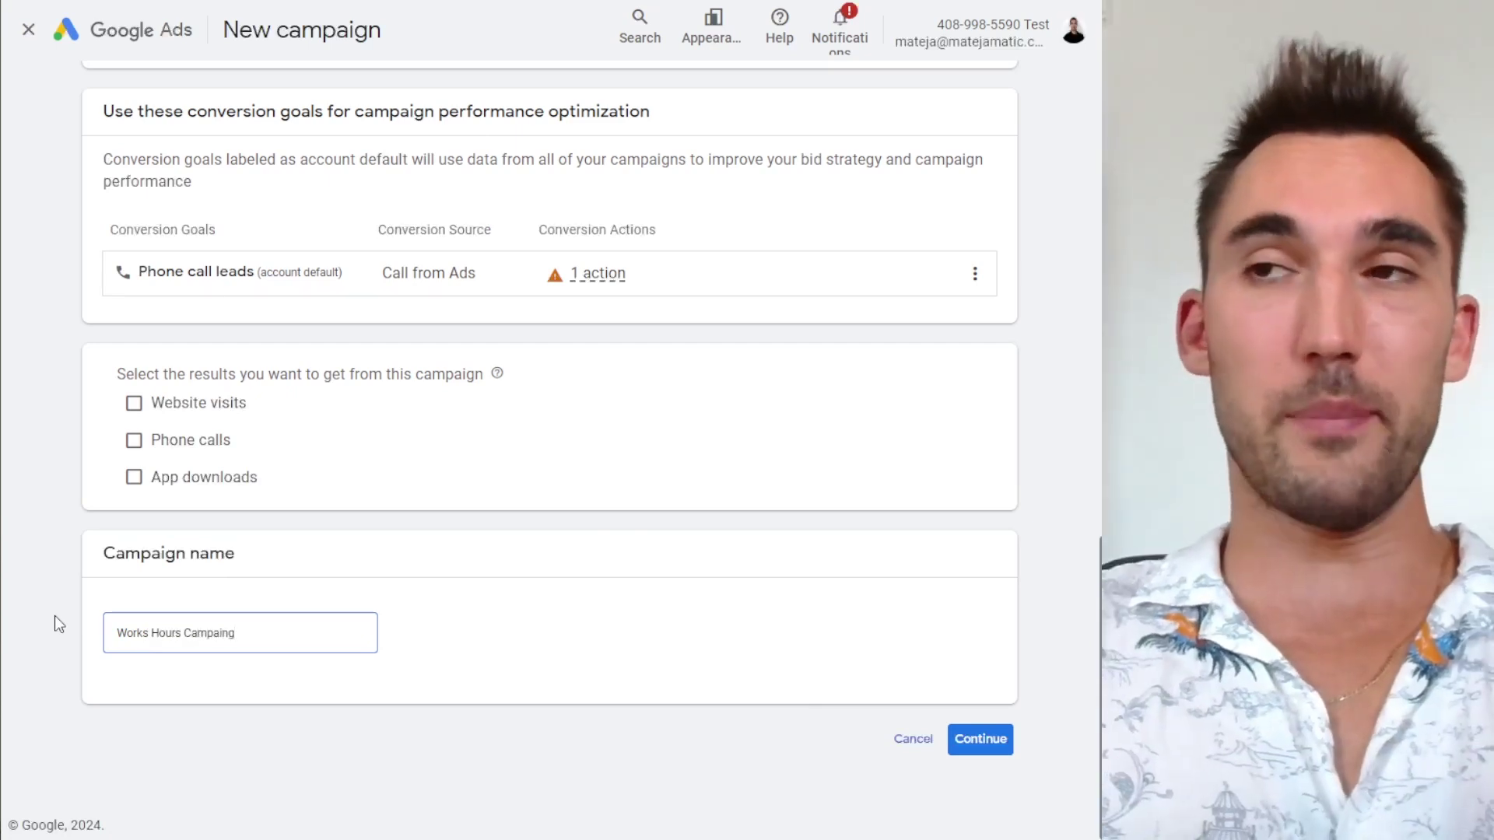
{"action": "left_click", "coordinate": [135, 403]}
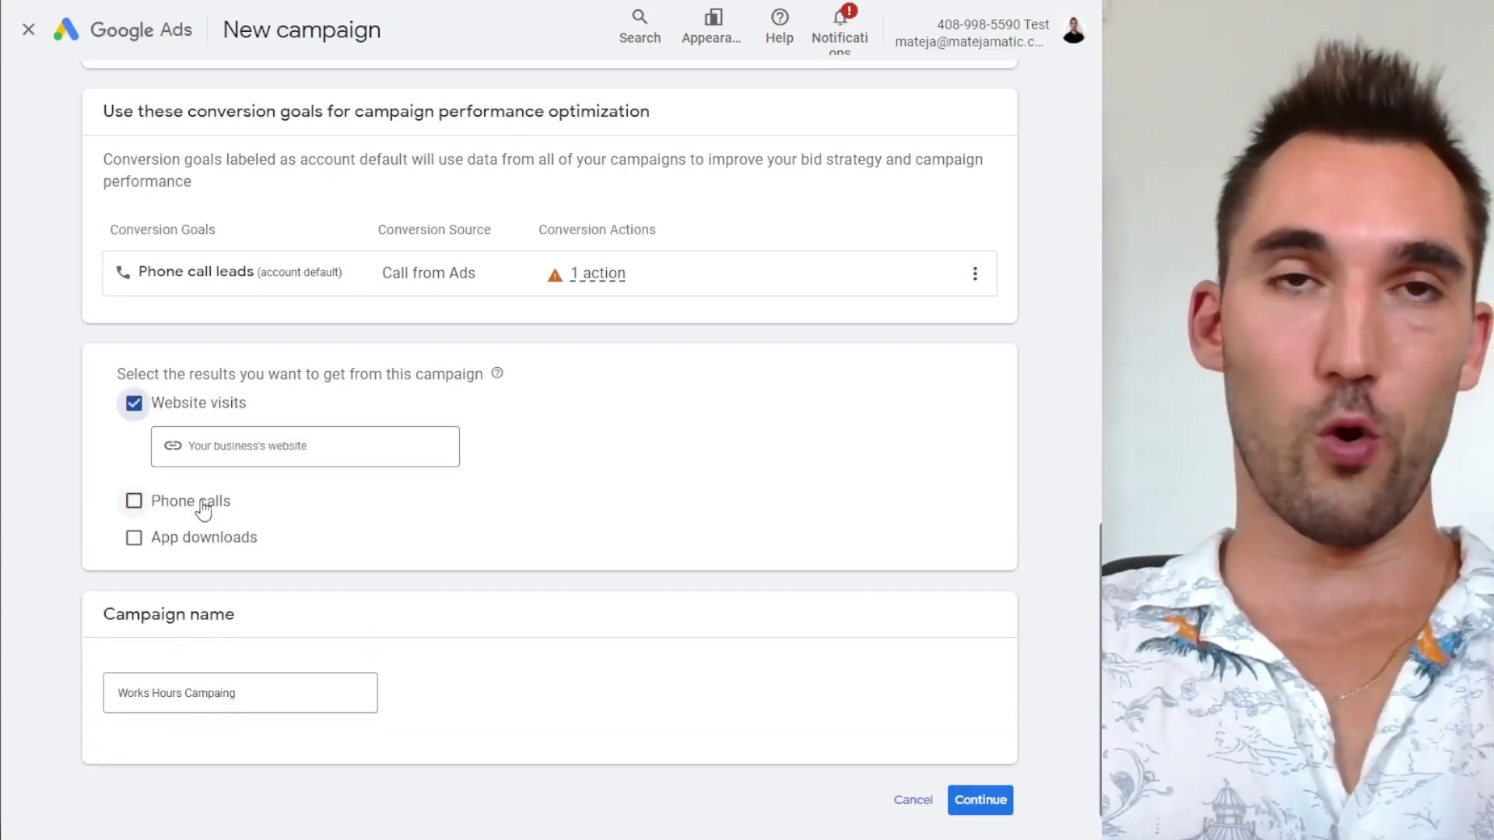
{"action": "left_click", "coordinate": [206, 509]}
{"action": "left_click", "coordinate": [177, 504]}
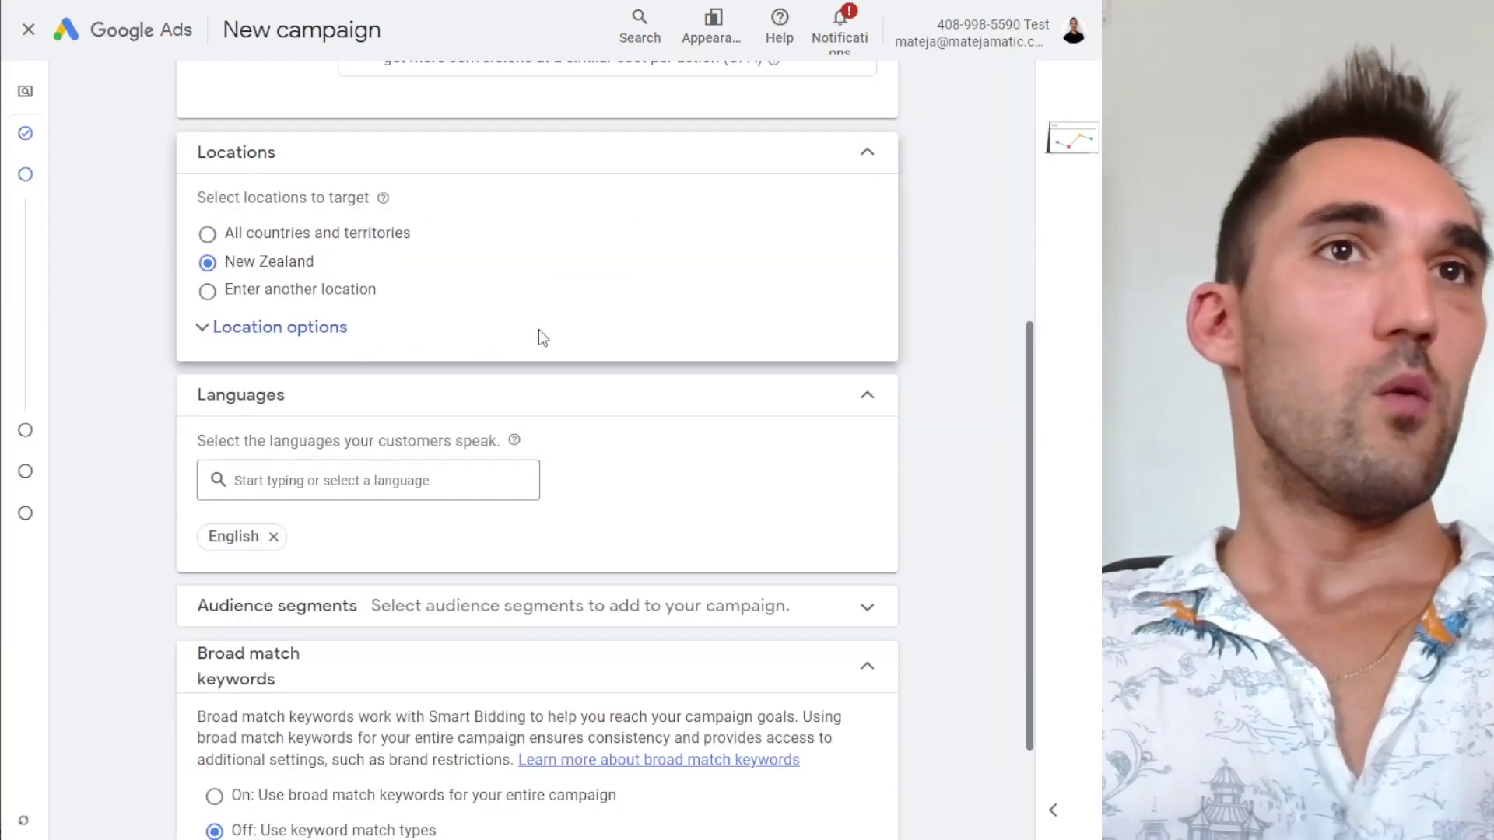
{"action": "scroll", "coordinate": [584, 374], "scroll_direction": "down", "scroll_amount": 3}
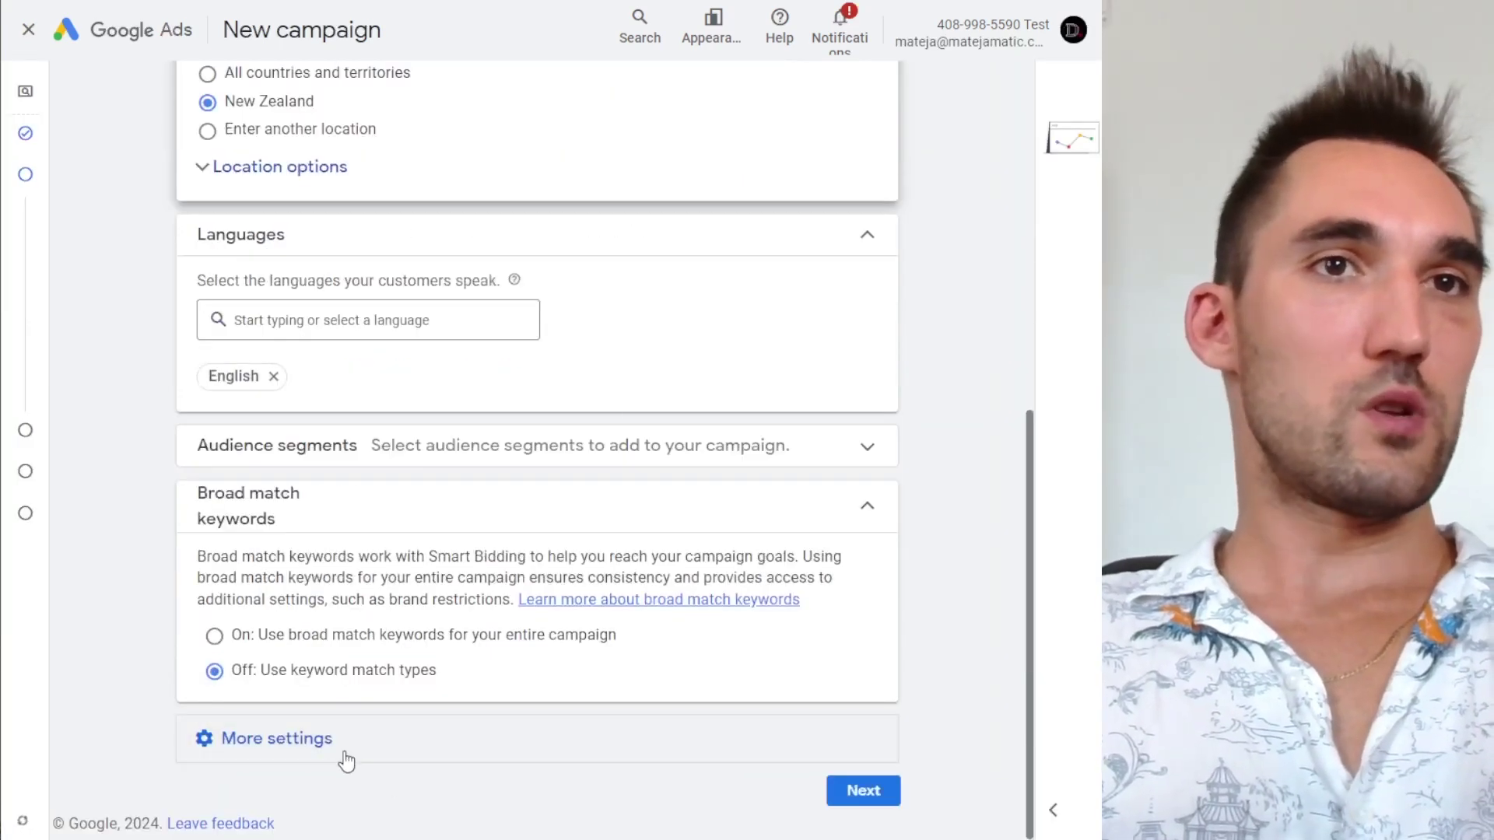
- Add an ad schedule limited to Mondays–Fridays under More settings
{"action": "left_click", "coordinate": [339, 748]}
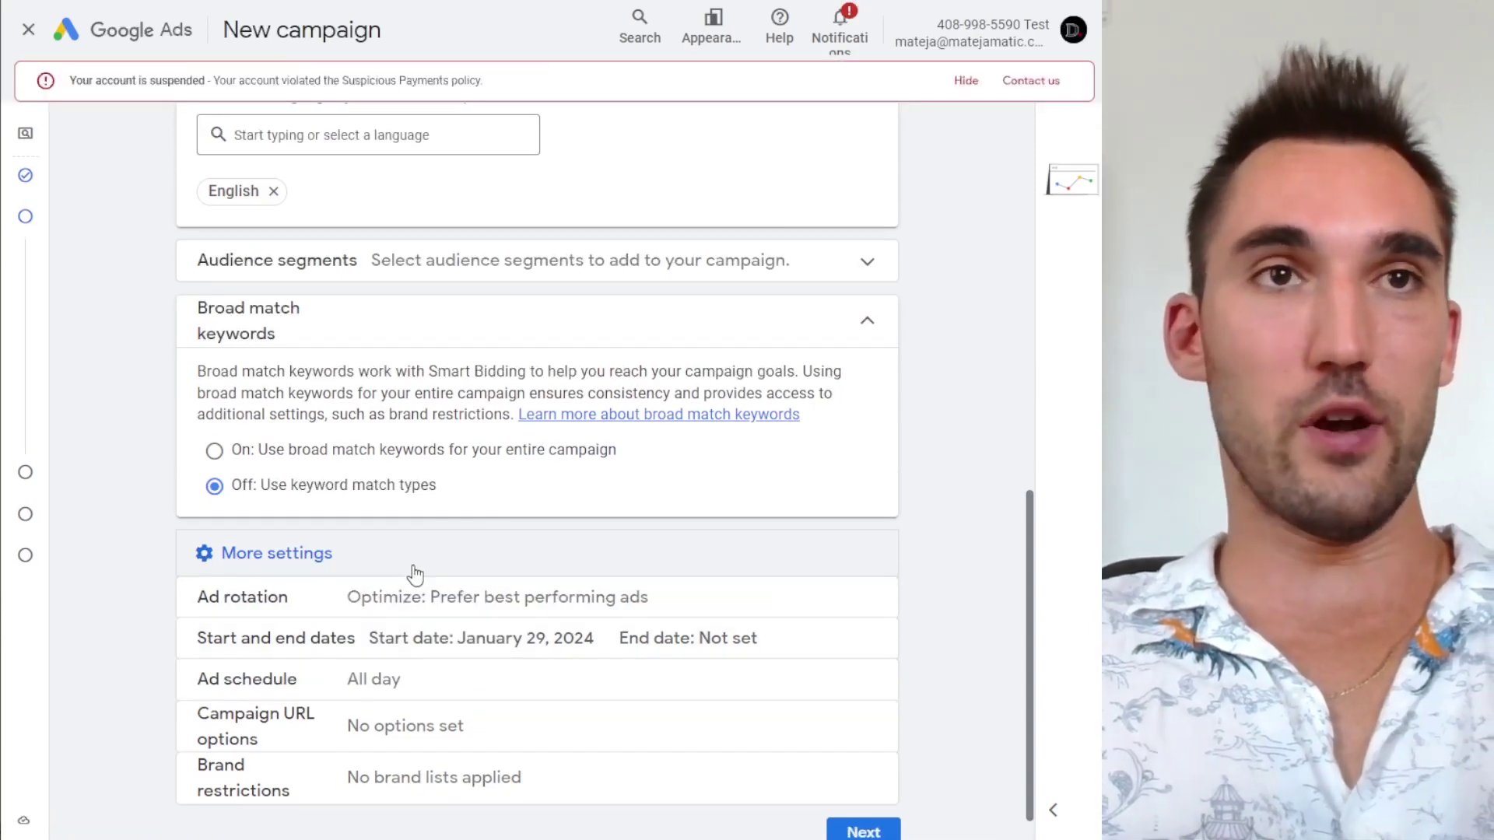
{"action": "left_click", "coordinate": [427, 681]}
{"action": "scroll", "coordinate": [420, 561], "scroll_direction": "down", "scroll_amount": 1}
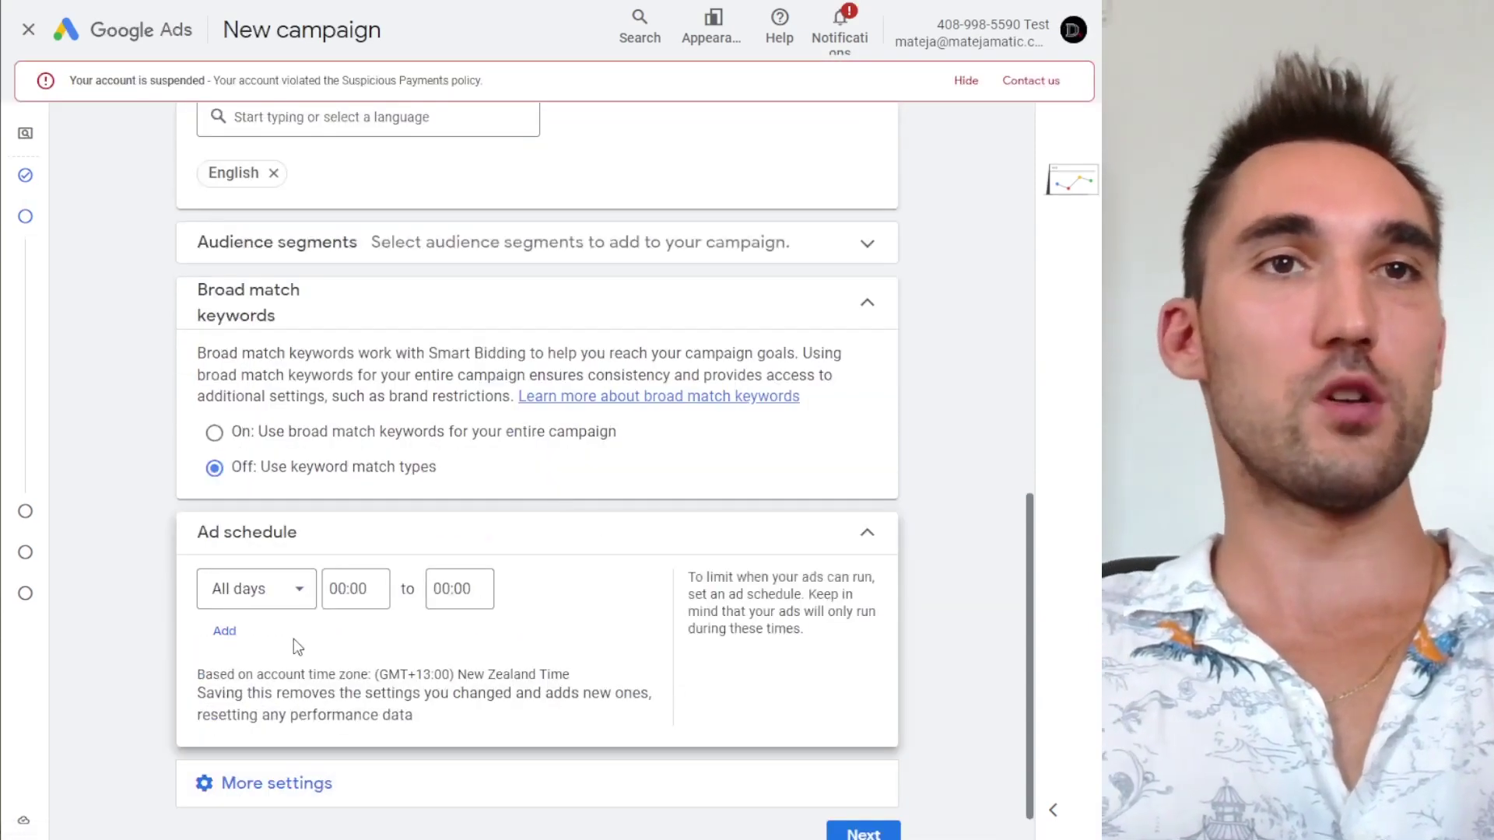
{"action": "scroll", "coordinate": [294, 638], "scroll_direction": "down", "scroll_amount": 1}
{"action": "left_click", "coordinate": [292, 549]}
{"action": "left_click", "coordinate": [254, 296]}
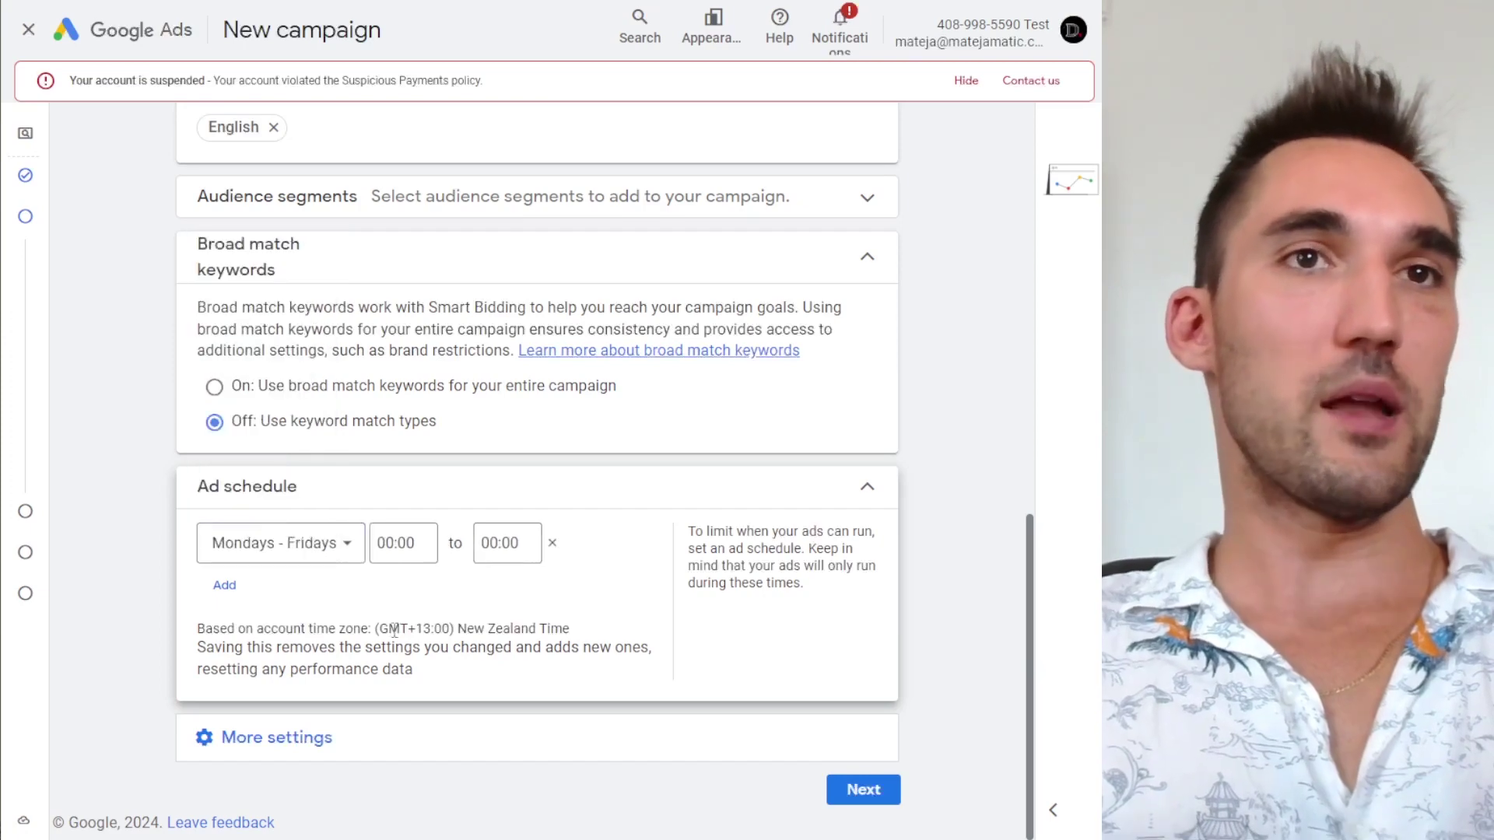
- Set the schedule hours to 09:00–17:00 and skip past keywords and budget
{"action": "left_click", "coordinate": [426, 546]}
{"action": "scroll", "coordinate": [411, 427], "scroll_direction": "down", "scroll_amount": 3}
{"action": "scroll", "coordinate": [405, 432], "scroll_direction": "down", "scroll_amount": 3}
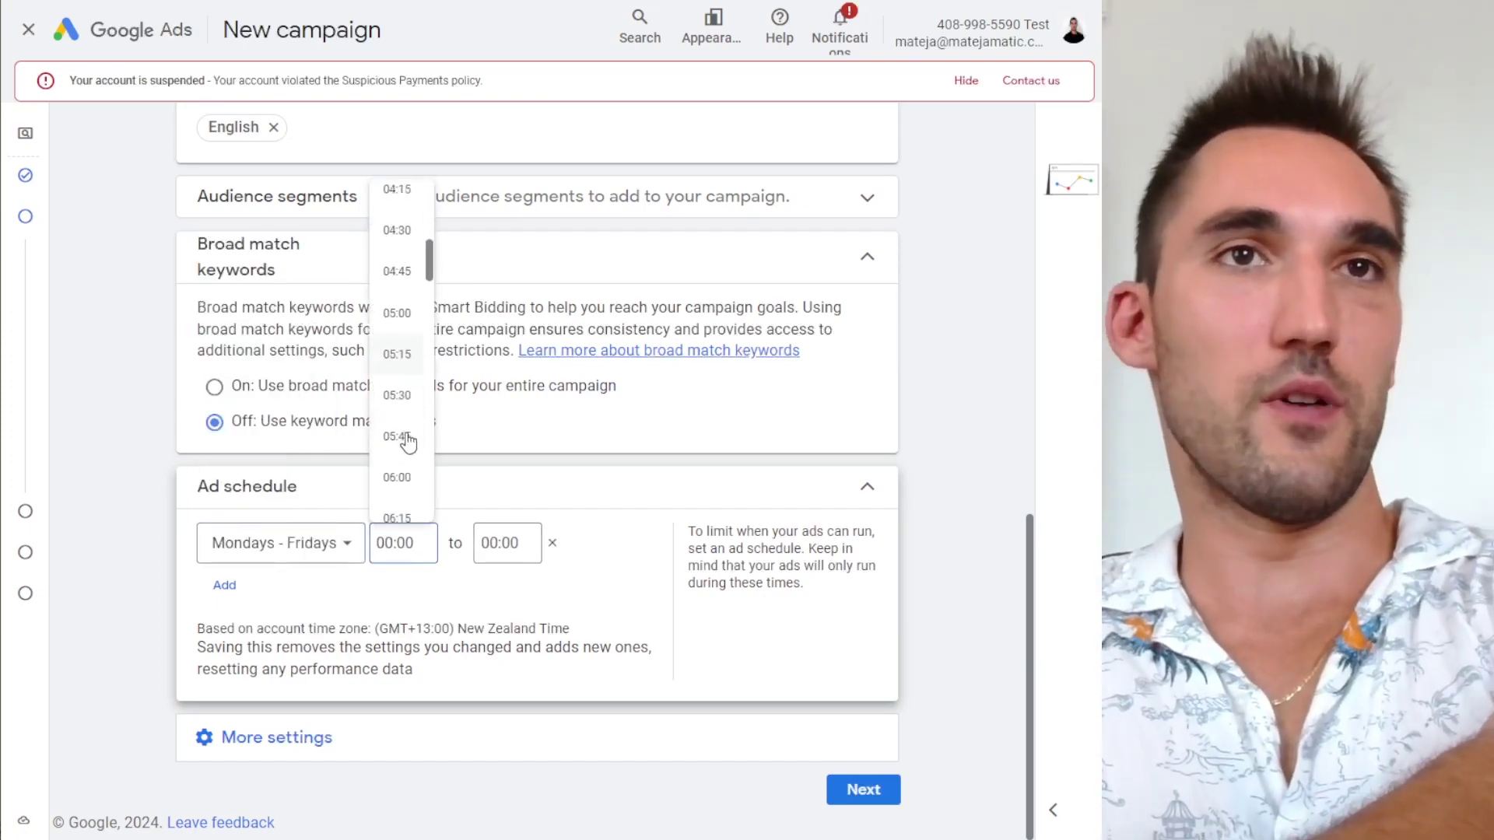
{"action": "scroll", "coordinate": [405, 452], "scroll_direction": "down", "scroll_amount": 3}
{"action": "left_click", "coordinate": [404, 364]}
{"action": "left_click", "coordinate": [507, 543]}
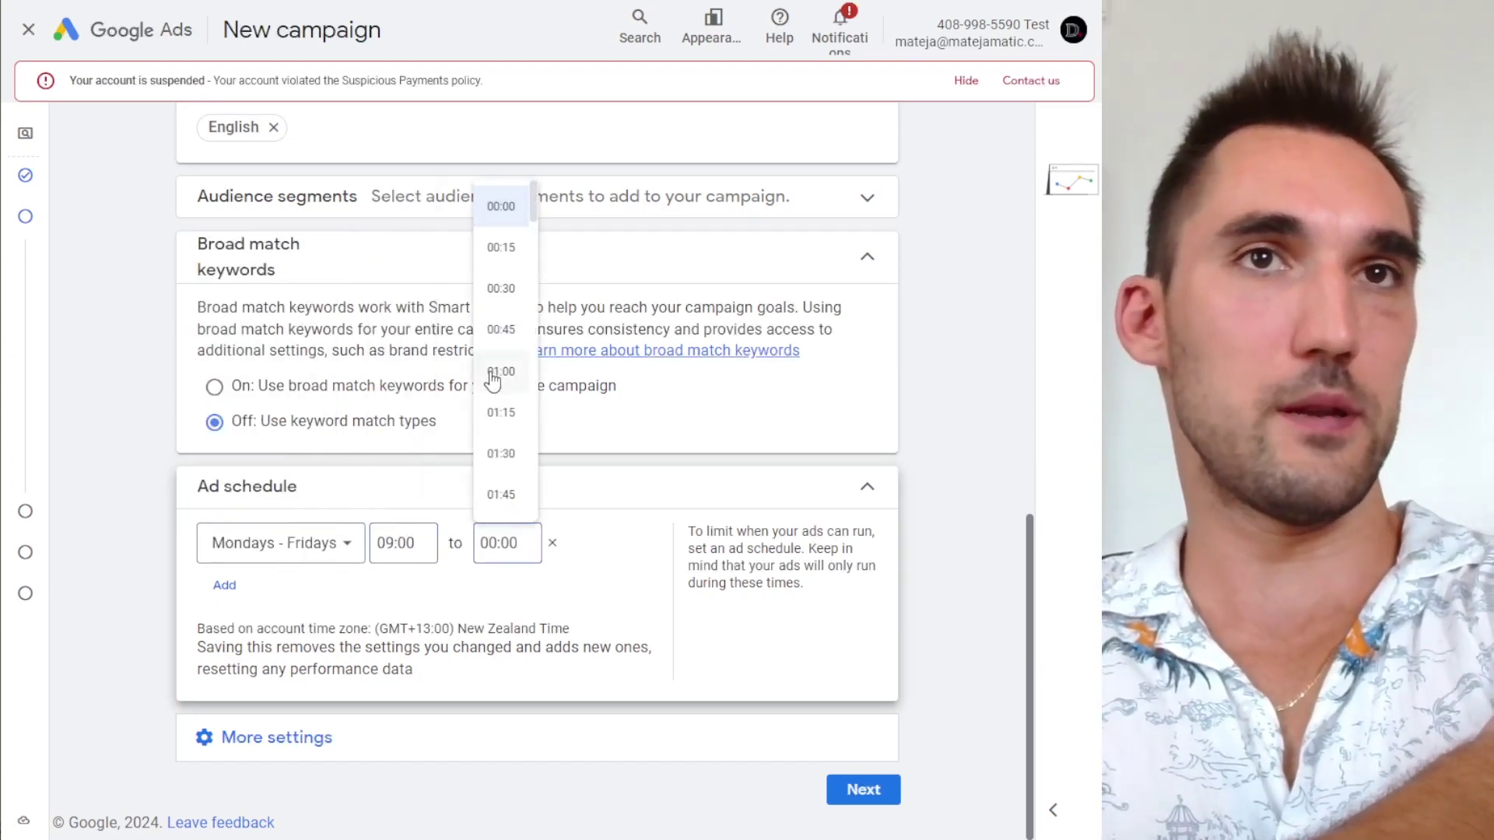
{"action": "scroll", "coordinate": [508, 429], "scroll_direction": "down", "scroll_amount": 5}
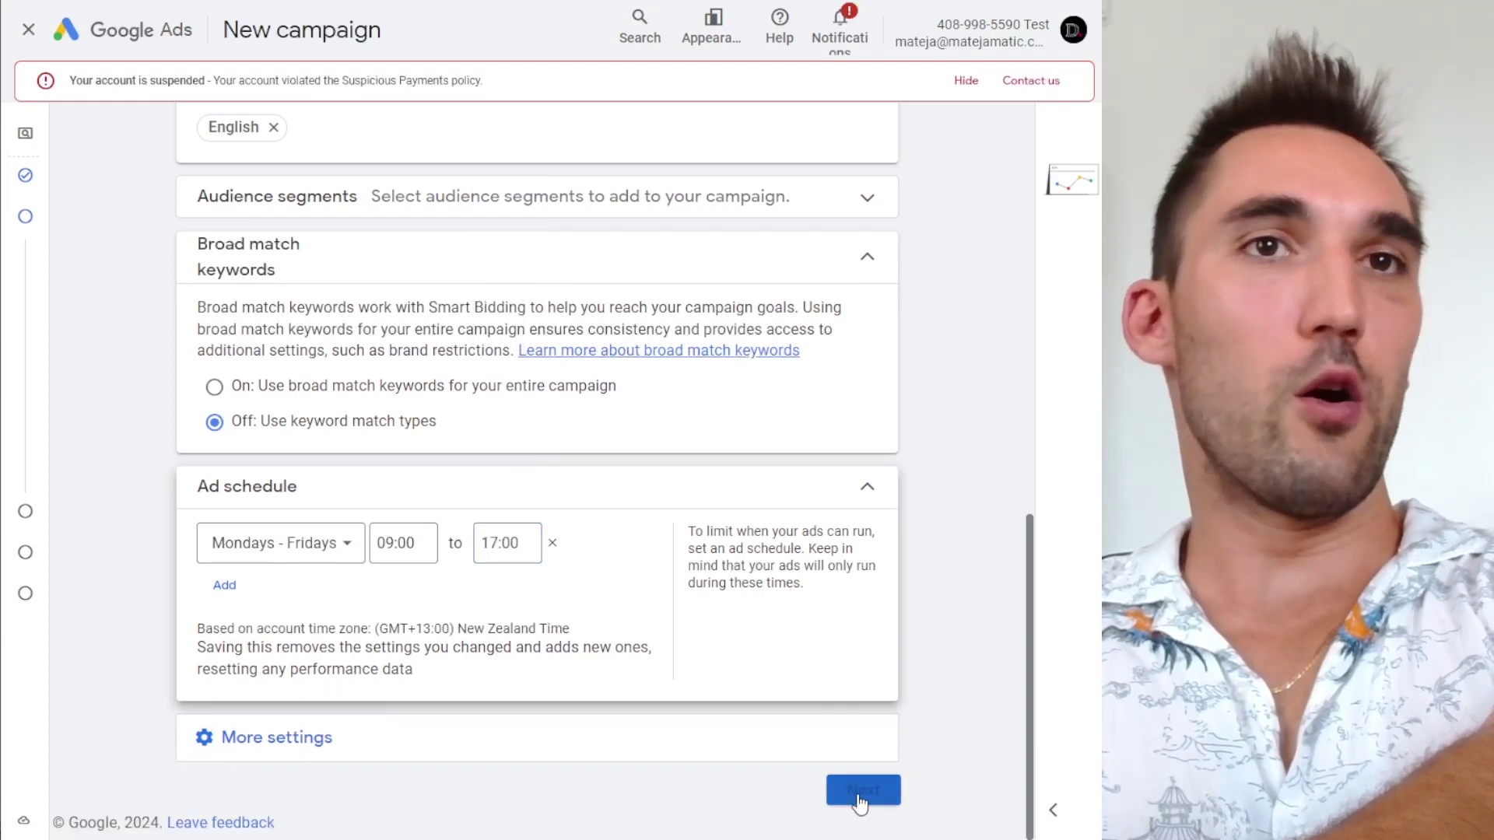
{"action": "left_click", "coordinate": [860, 794]}
{"action": "left_click", "coordinate": [748, 390]}
- Proceed through the review to publish the Works Hours Campaing campaign
{"action": "left_click", "coordinate": [865, 724]}
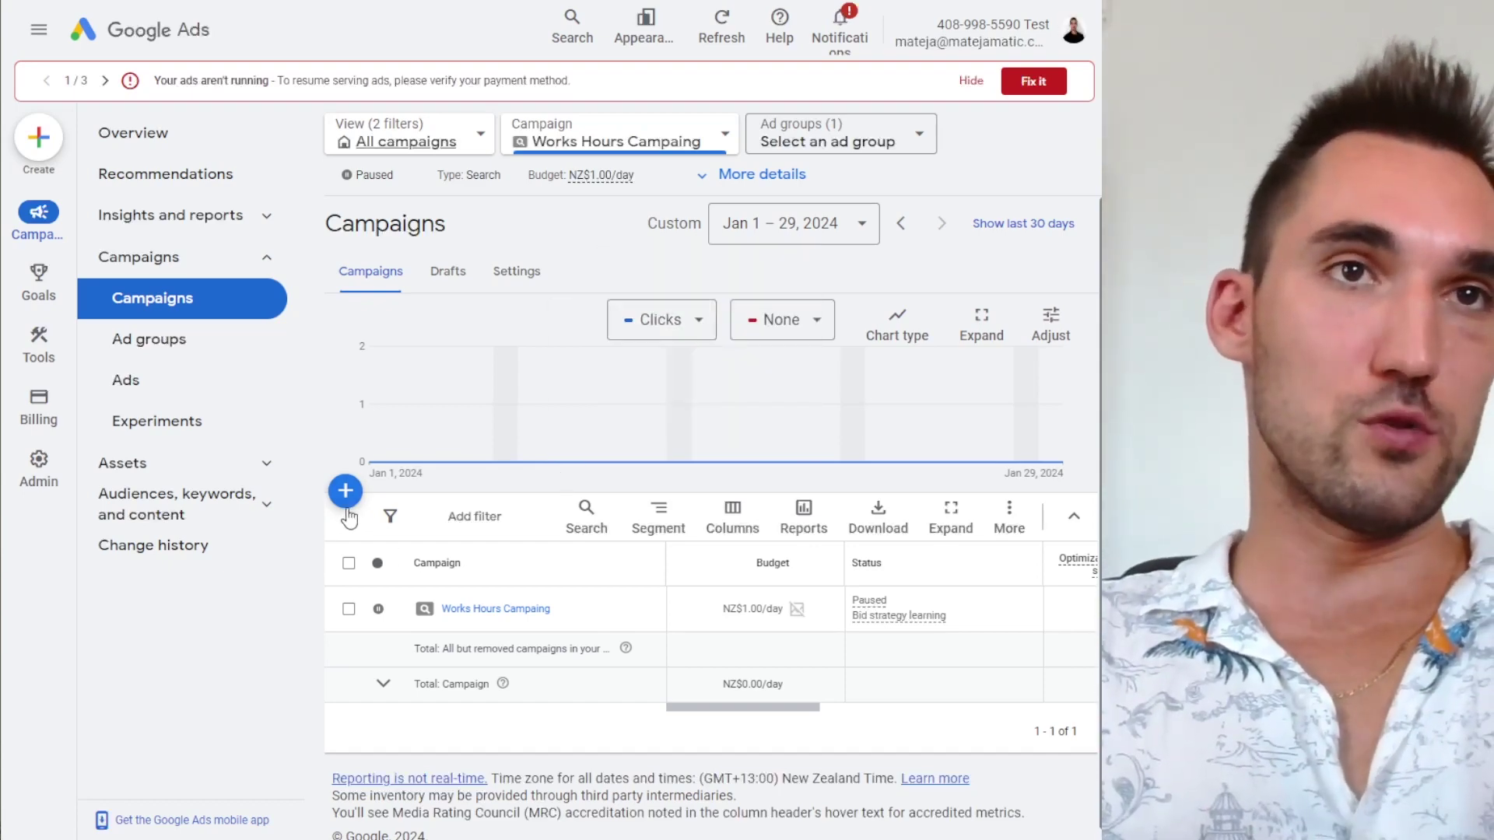
{"action": "left_click", "coordinate": [346, 493]}
- Copy the Works Hours Campaing campaign and paste it as a new campaign
{"action": "left_click", "coordinate": [391, 575]}
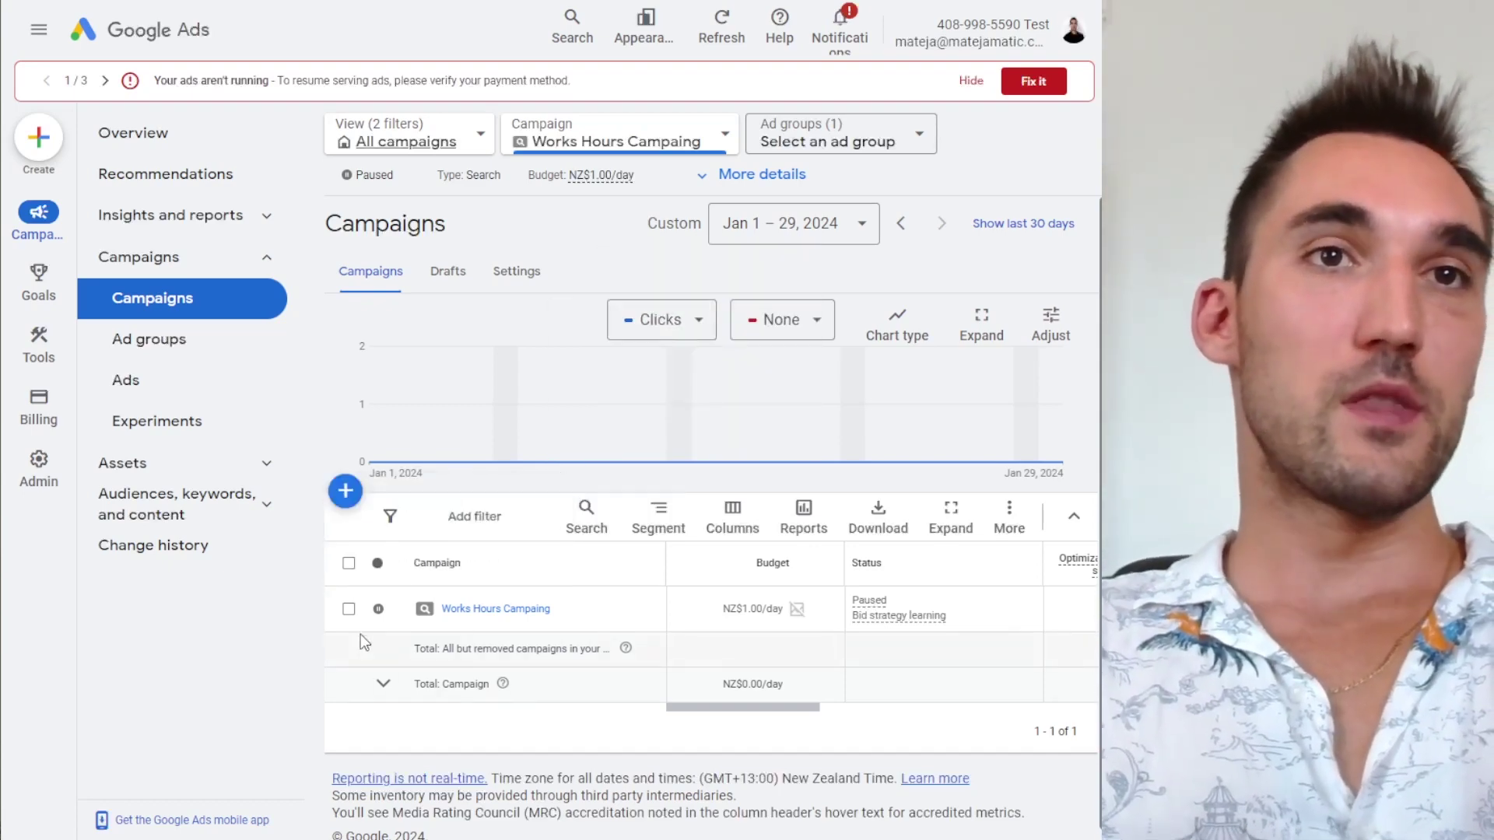
{"action": "left_click", "coordinate": [349, 608]}
{"action": "left_click", "coordinate": [470, 526]}
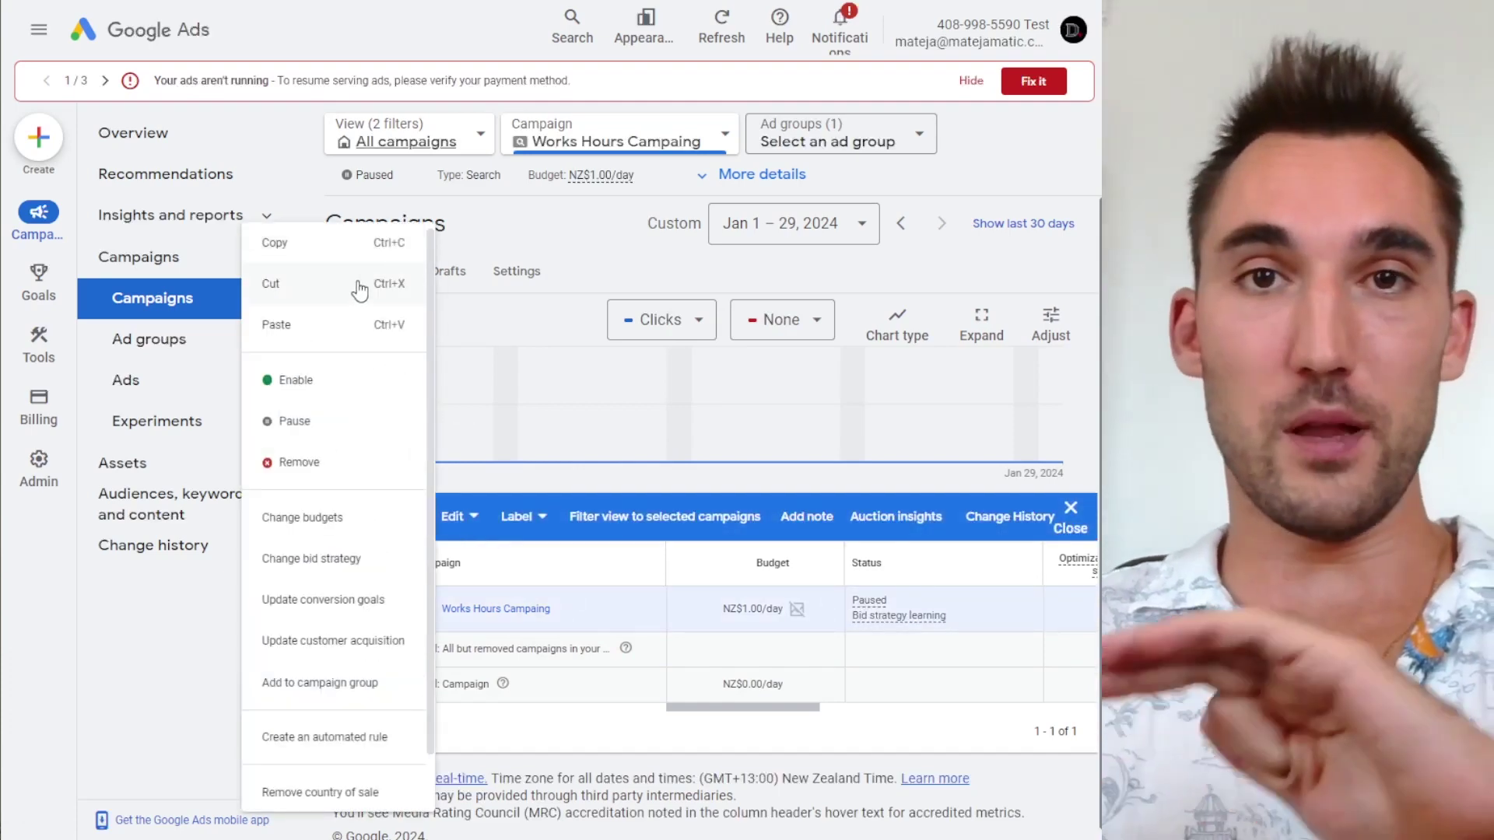
{"action": "left_click", "coordinate": [357, 243]}
{"action": "left_click", "coordinate": [462, 515]}
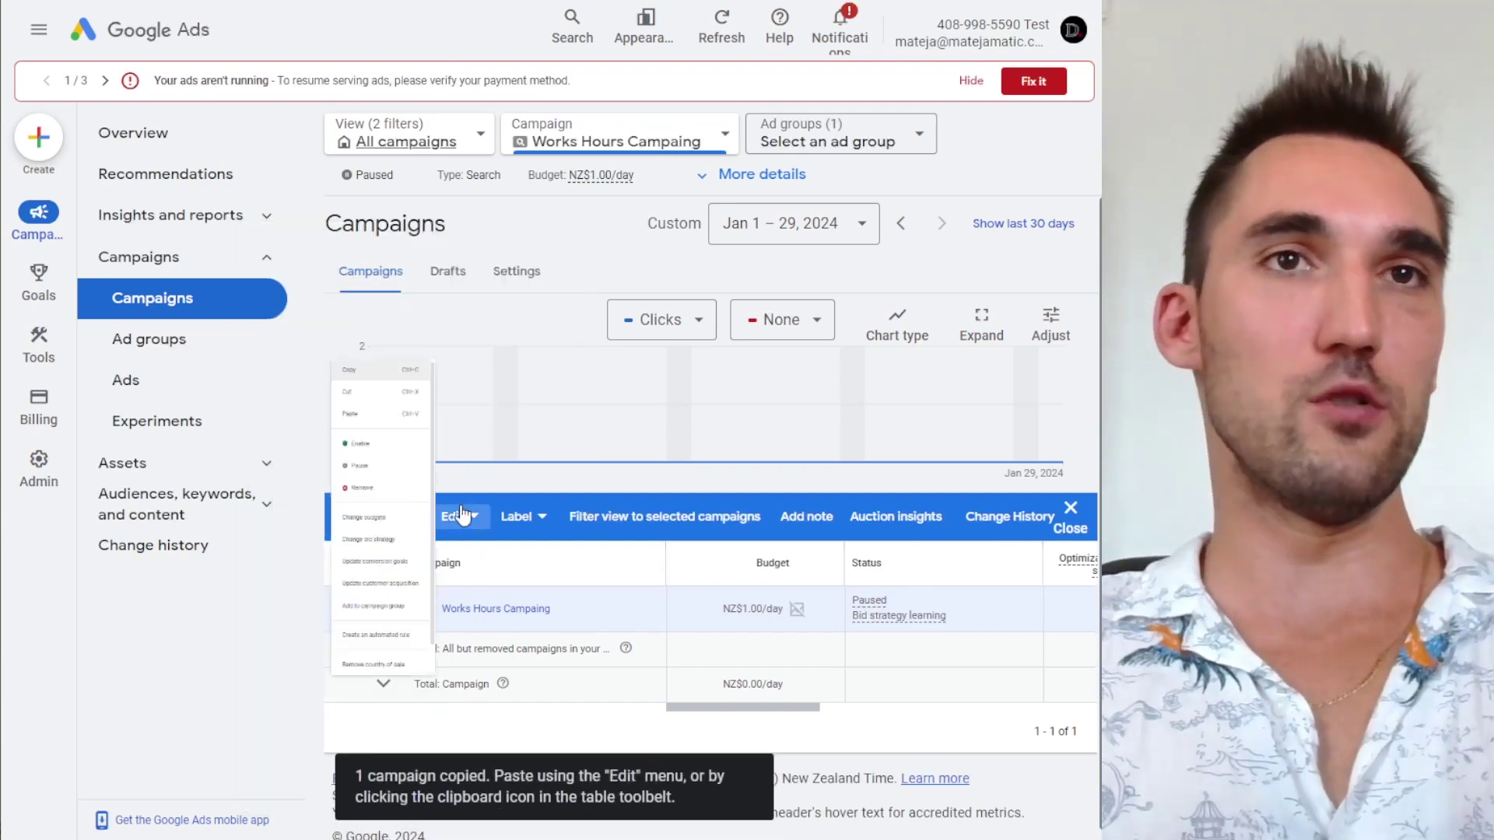
{"action": "left_click", "coordinate": [357, 330]}
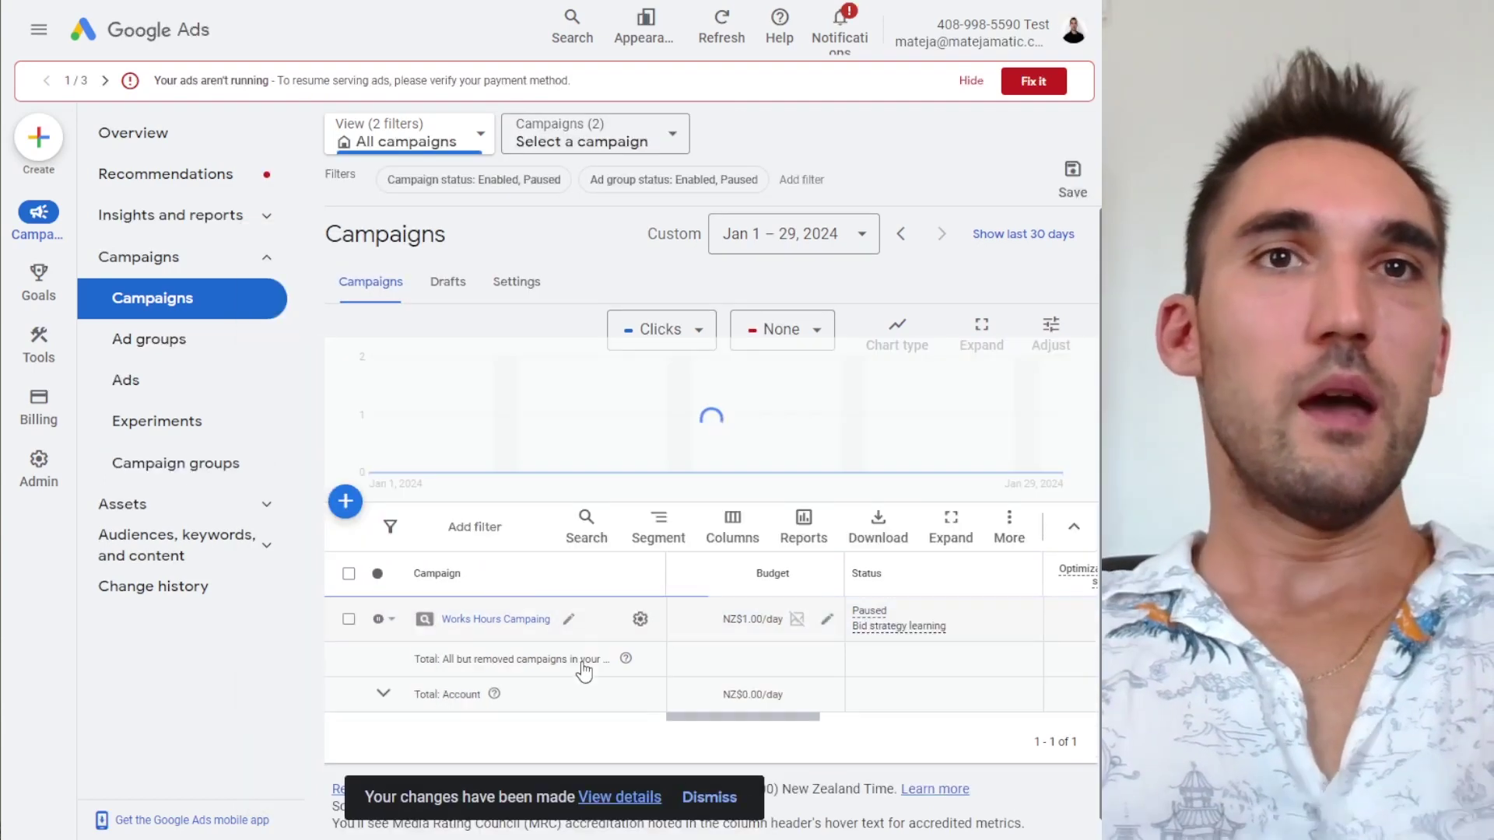
- Rename the pasted copy 'After Hours Campaign' and open its ad groups
{"action": "left_click", "coordinate": [575, 621]}
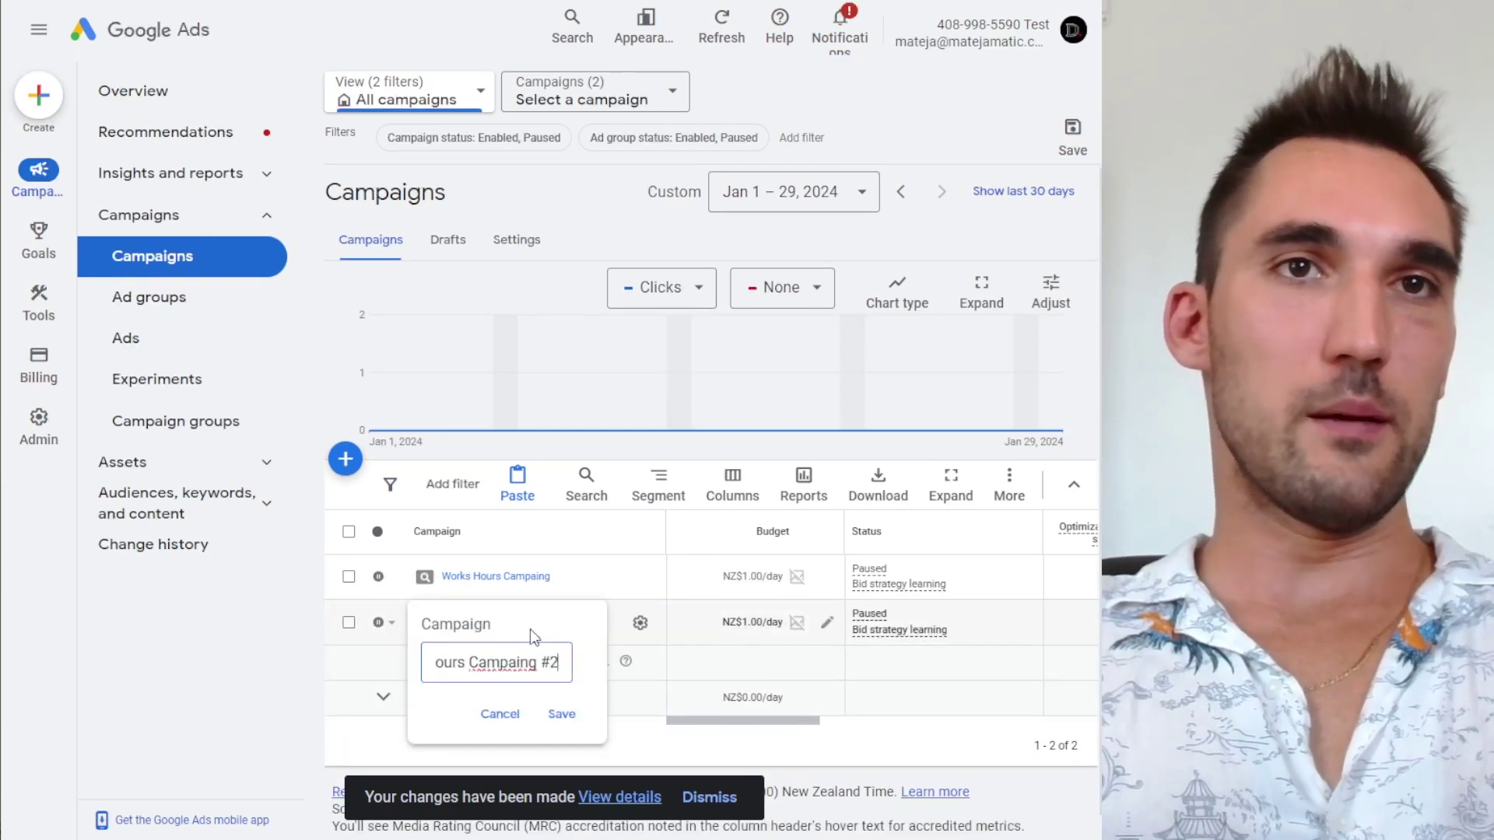
{"action": "type", "text": "After Hours Campaign"}
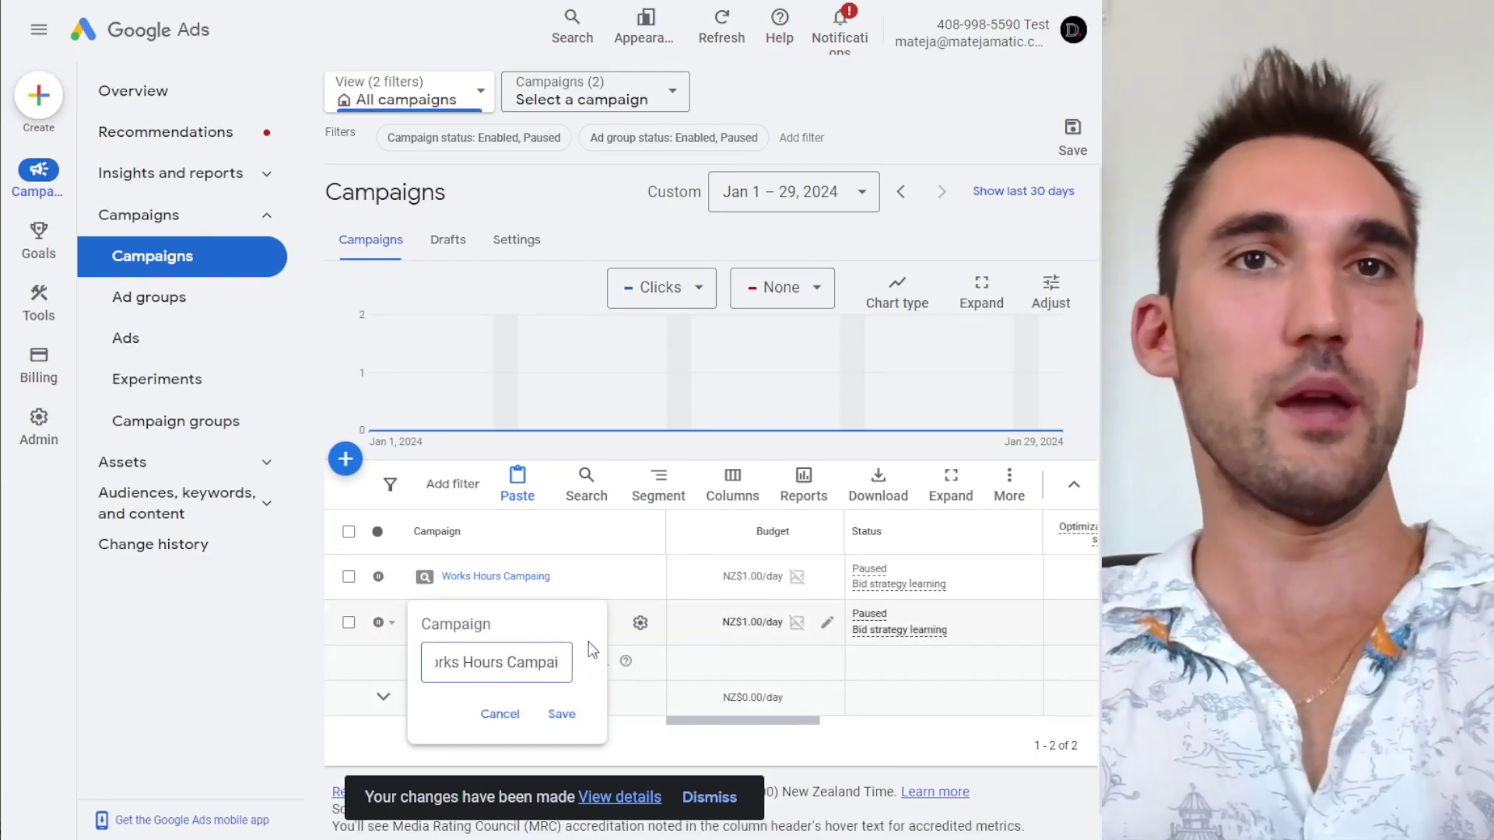
{"action": "key", "text": "Return"}
{"action": "left_click", "coordinate": [494, 622]}
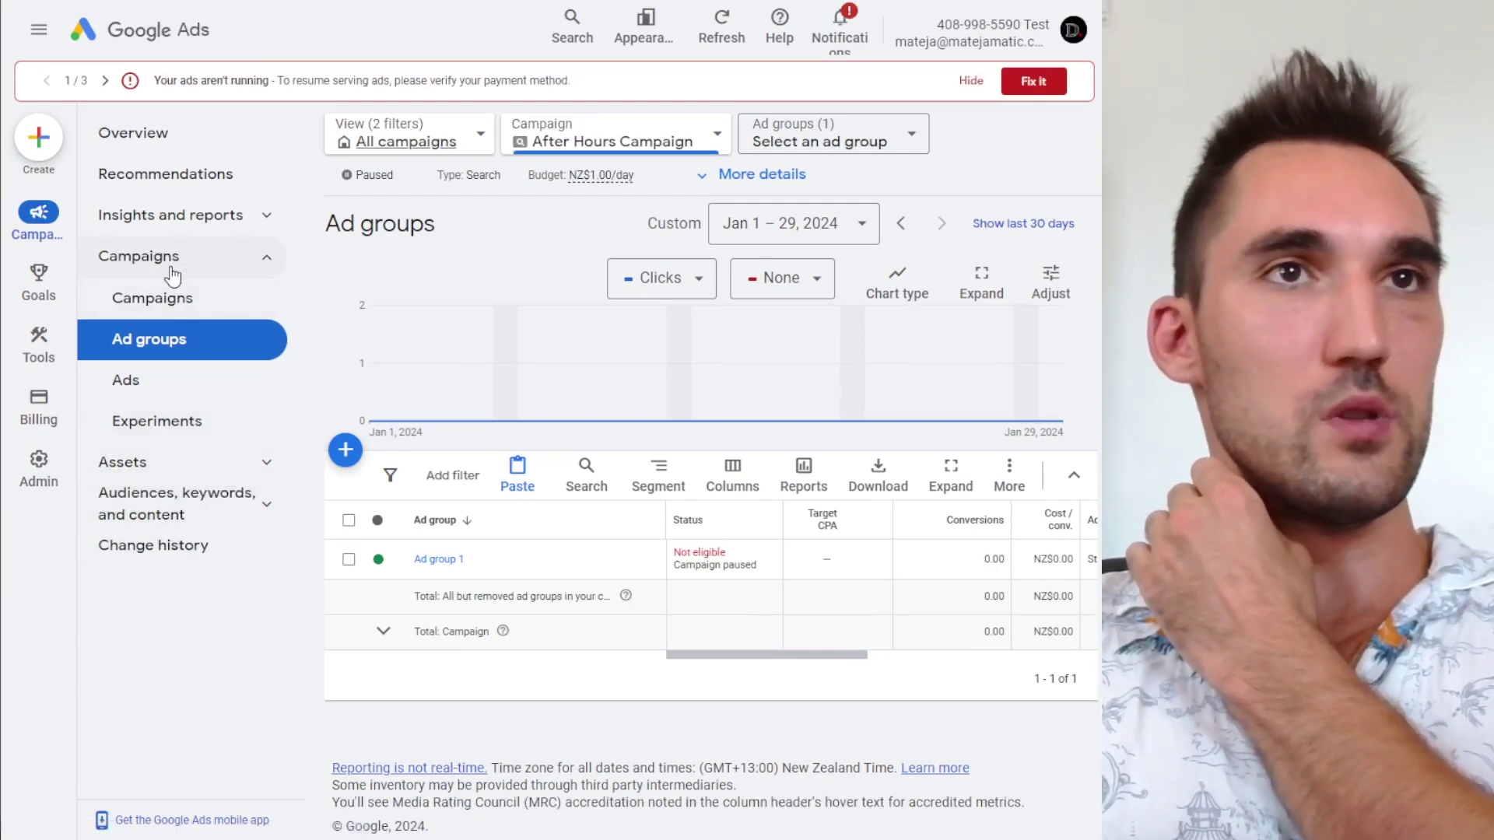
- Select all five weekday 9:00 AM–5:00 PM schedule entries and remove them
{"action": "left_click", "coordinate": [198, 669]}
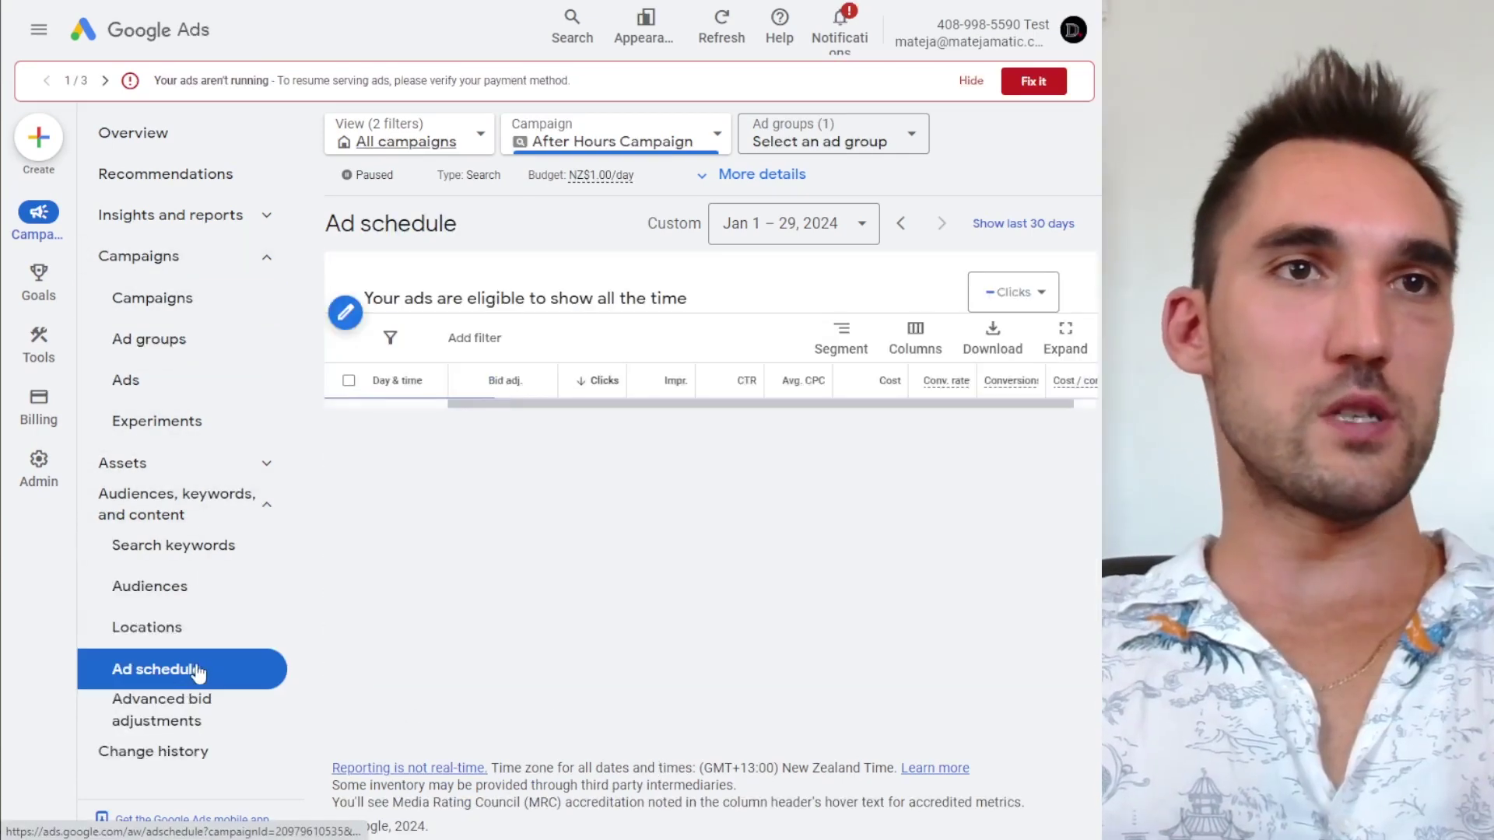
{"action": "left_click", "coordinate": [192, 300]}
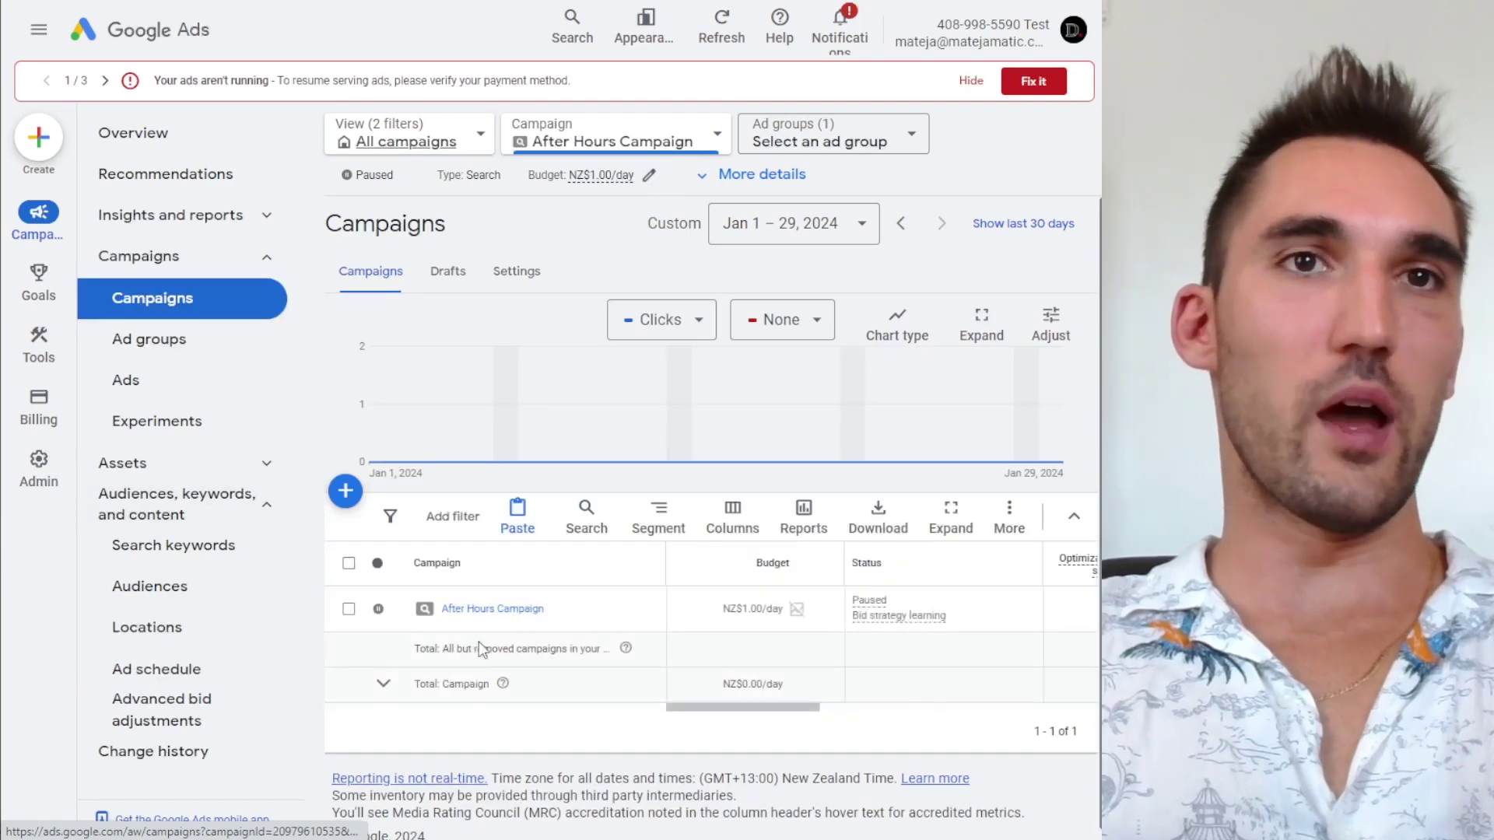
{"action": "left_click", "coordinate": [169, 668]}
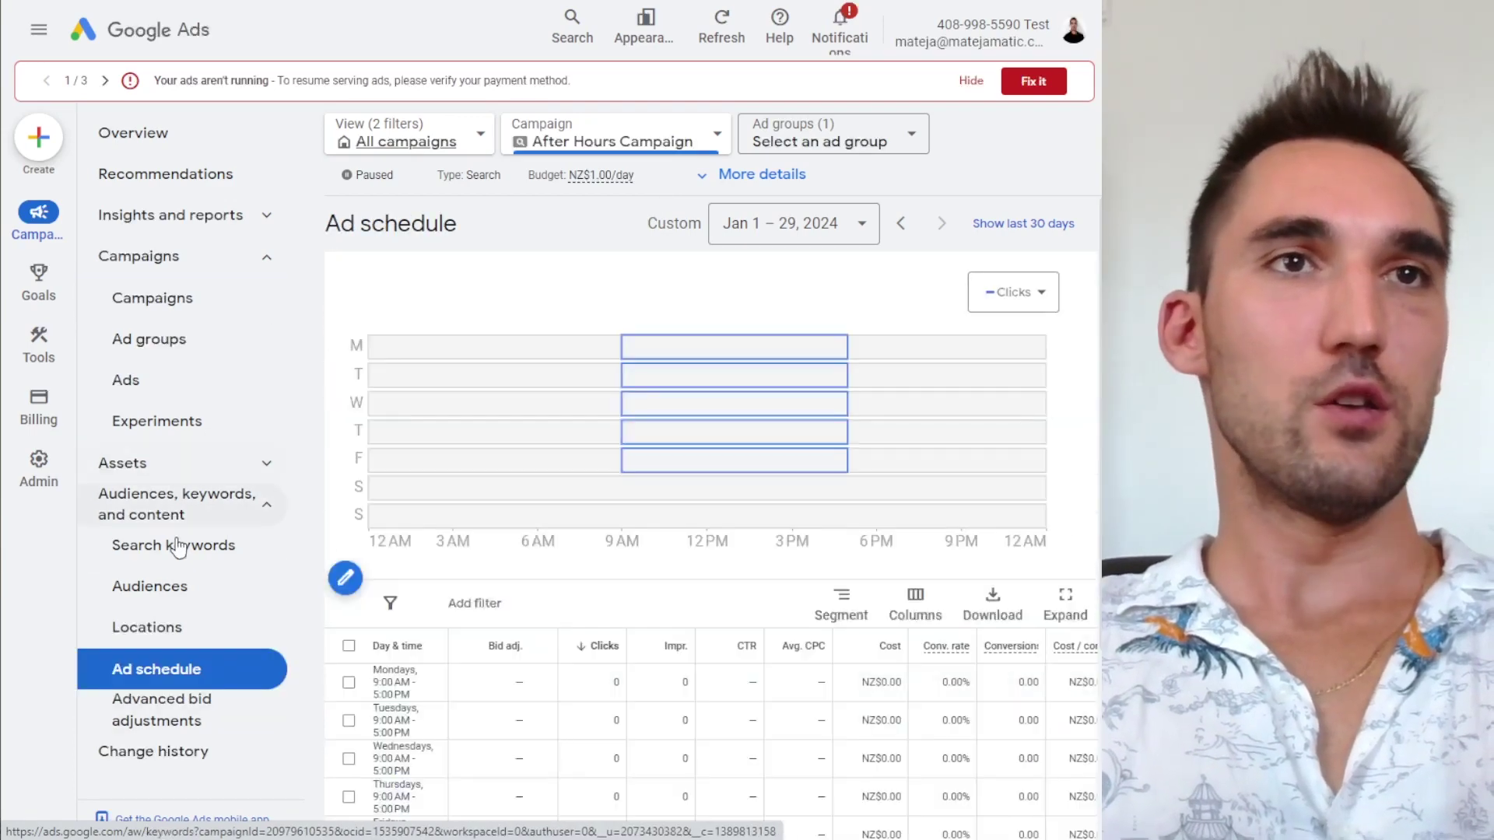
{"action": "scroll", "coordinate": [373, 467], "scroll_direction": "down", "scroll_amount": 3}
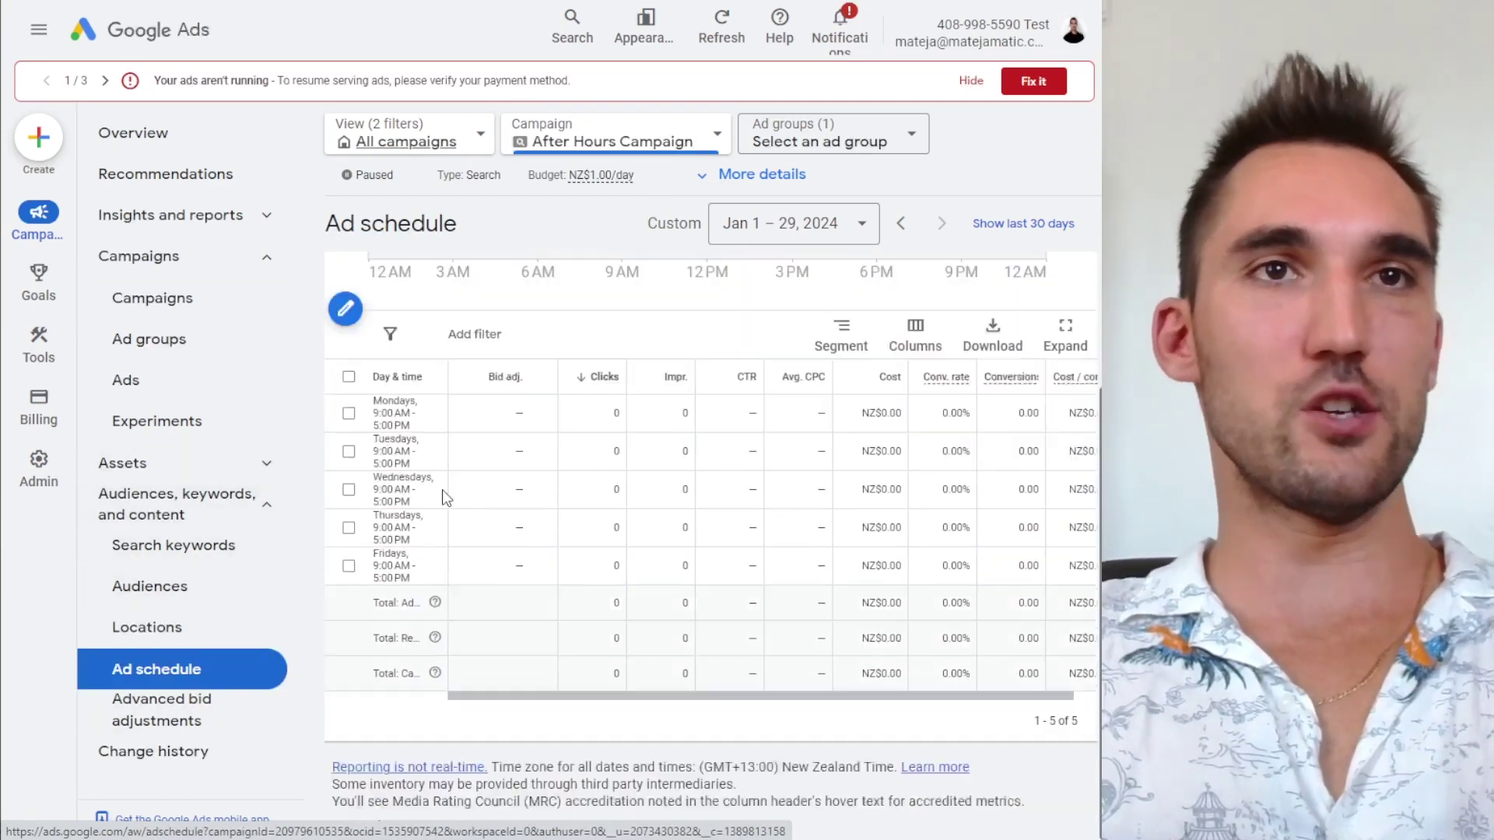
{"action": "left_click", "coordinate": [349, 376]}
{"action": "left_click", "coordinate": [479, 333]}
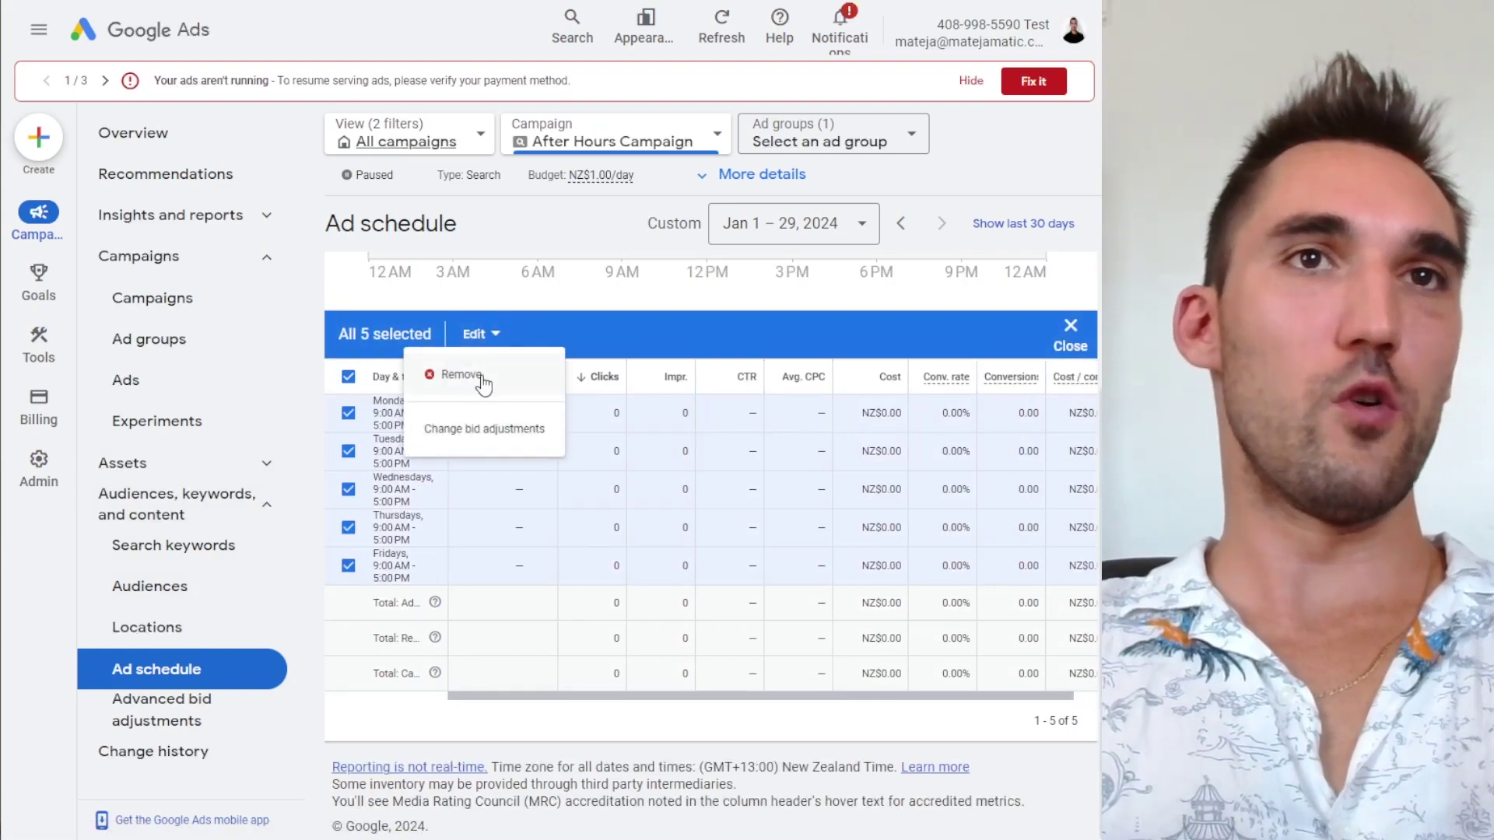
{"action": "left_click", "coordinate": [473, 373]}
{"action": "left_click", "coordinate": [724, 450]}
{"action": "scroll", "coordinate": [732, 541], "scroll_direction": "up", "scroll_amount": 1}
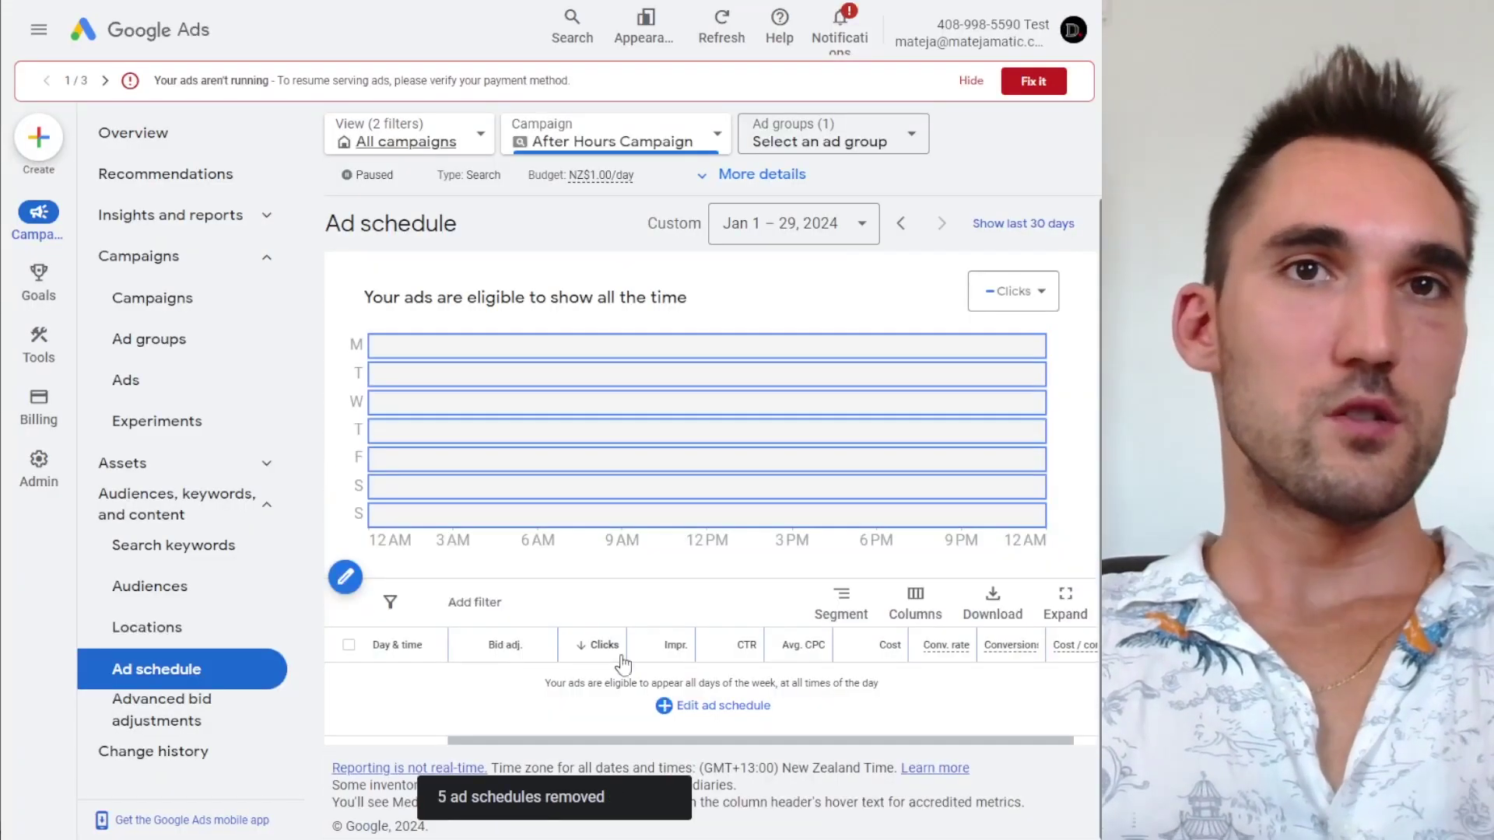
- Set the first ad schedule row to Saturdays–Sundays
{"action": "left_click", "coordinate": [715, 703]}
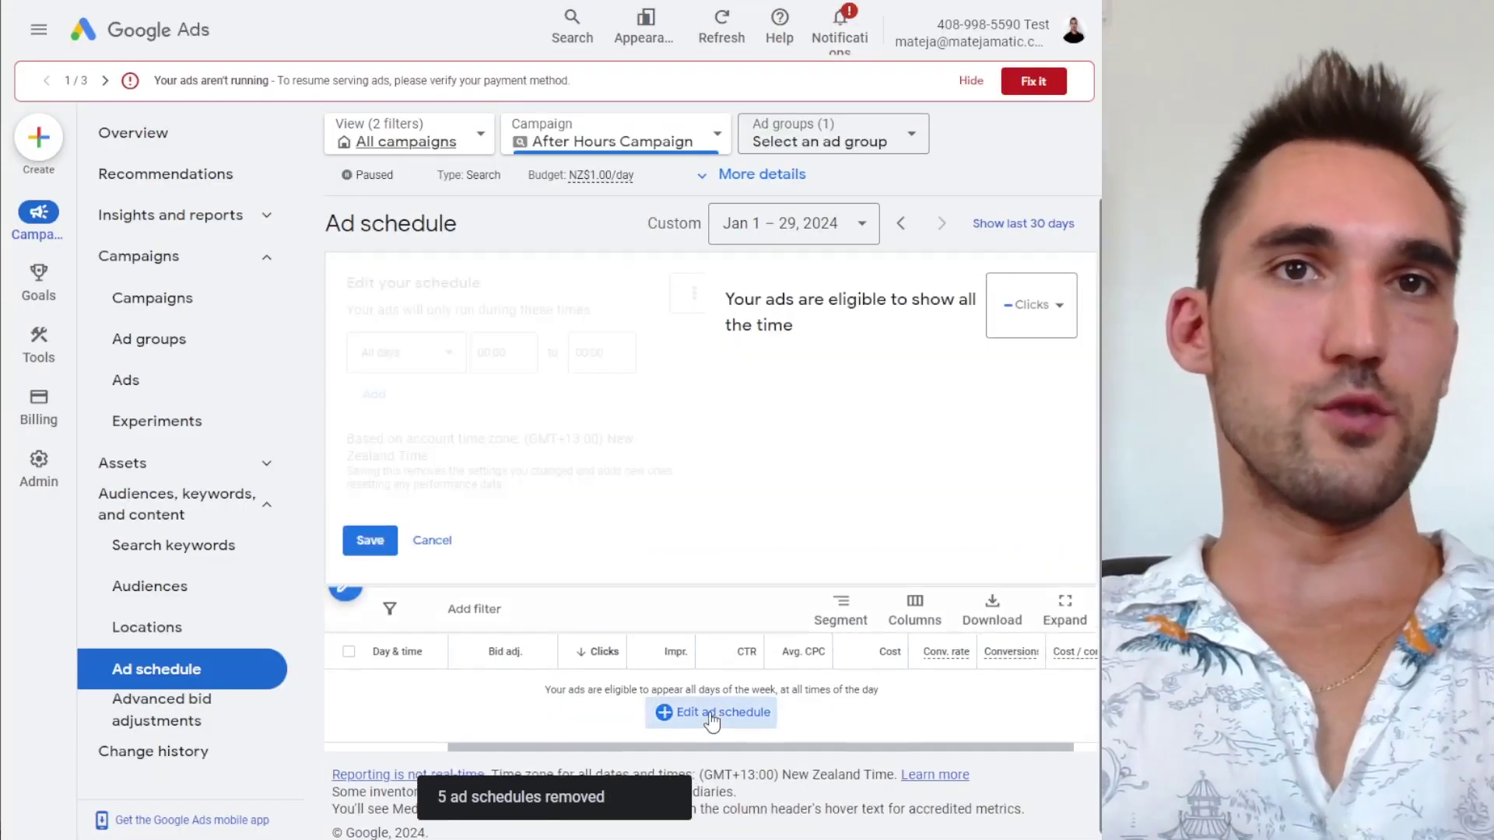
{"action": "left_click", "coordinate": [416, 372]}
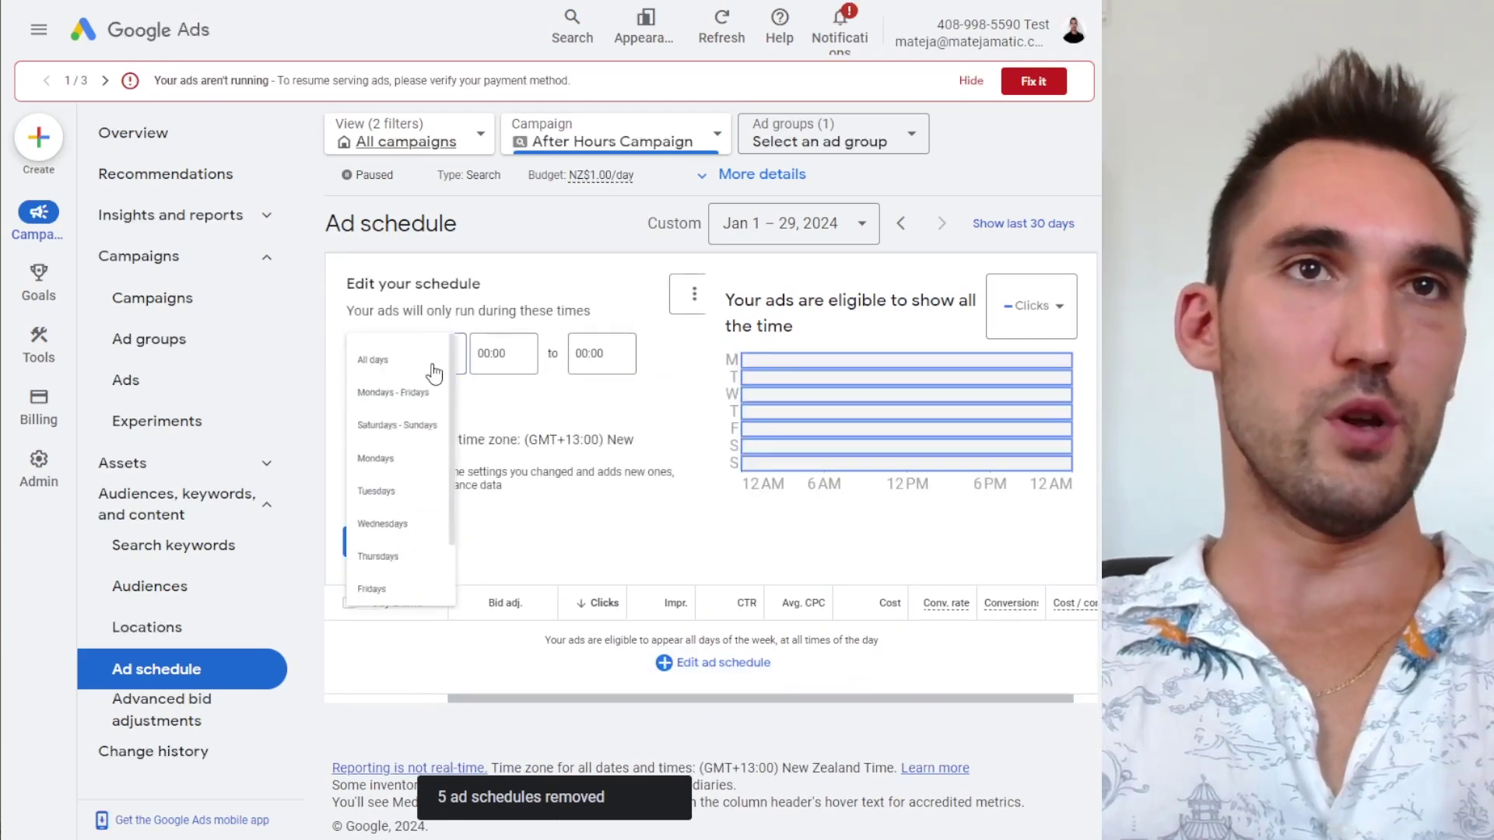
{"action": "left_click", "coordinate": [431, 357]}
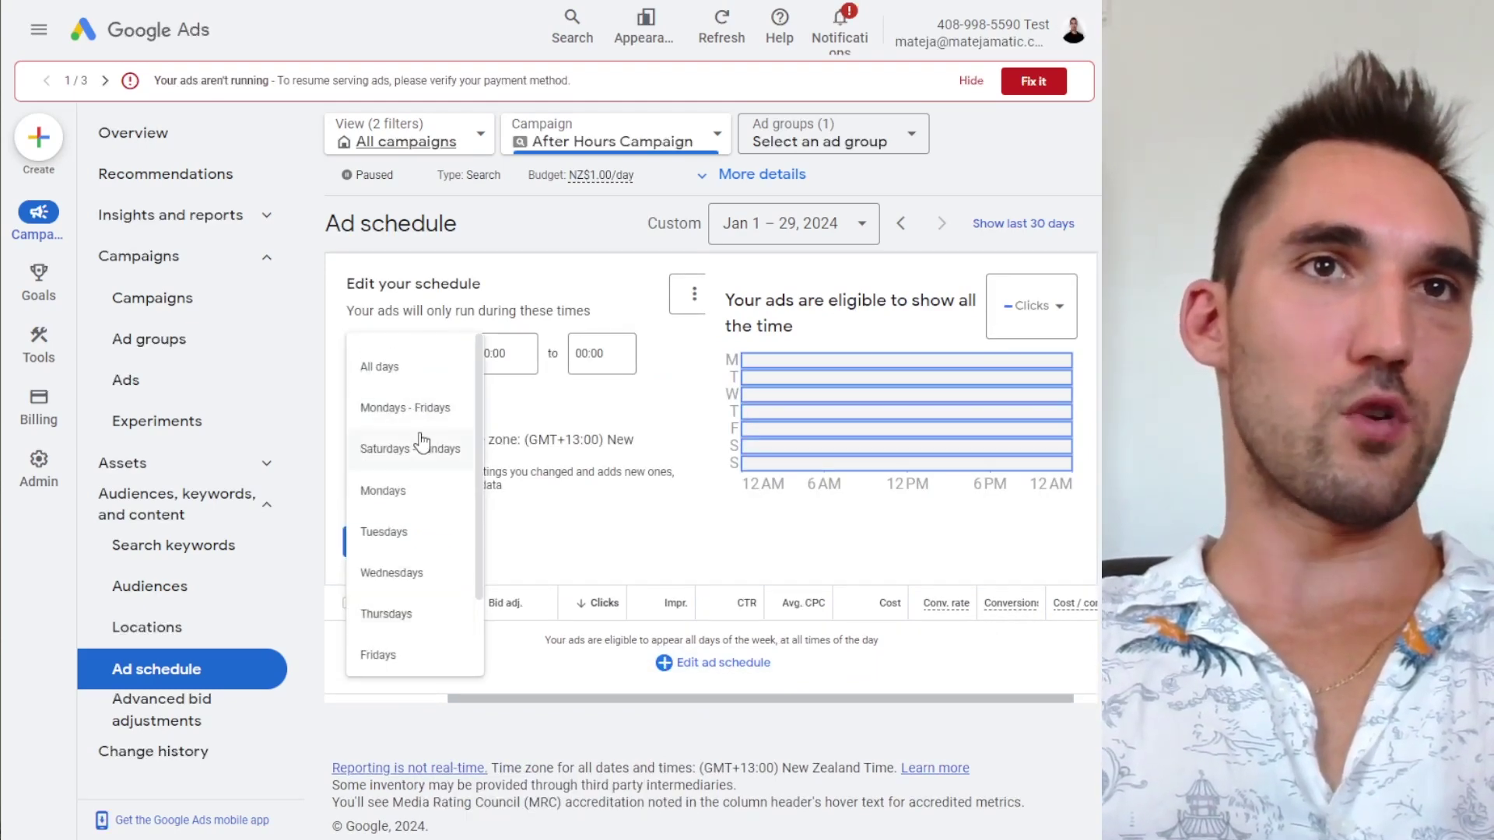
{"action": "left_click", "coordinate": [414, 448]}
- Add a second row for Mondays–Fridays from 17:00 to 00:00
{"action": "left_click", "coordinate": [374, 393]}
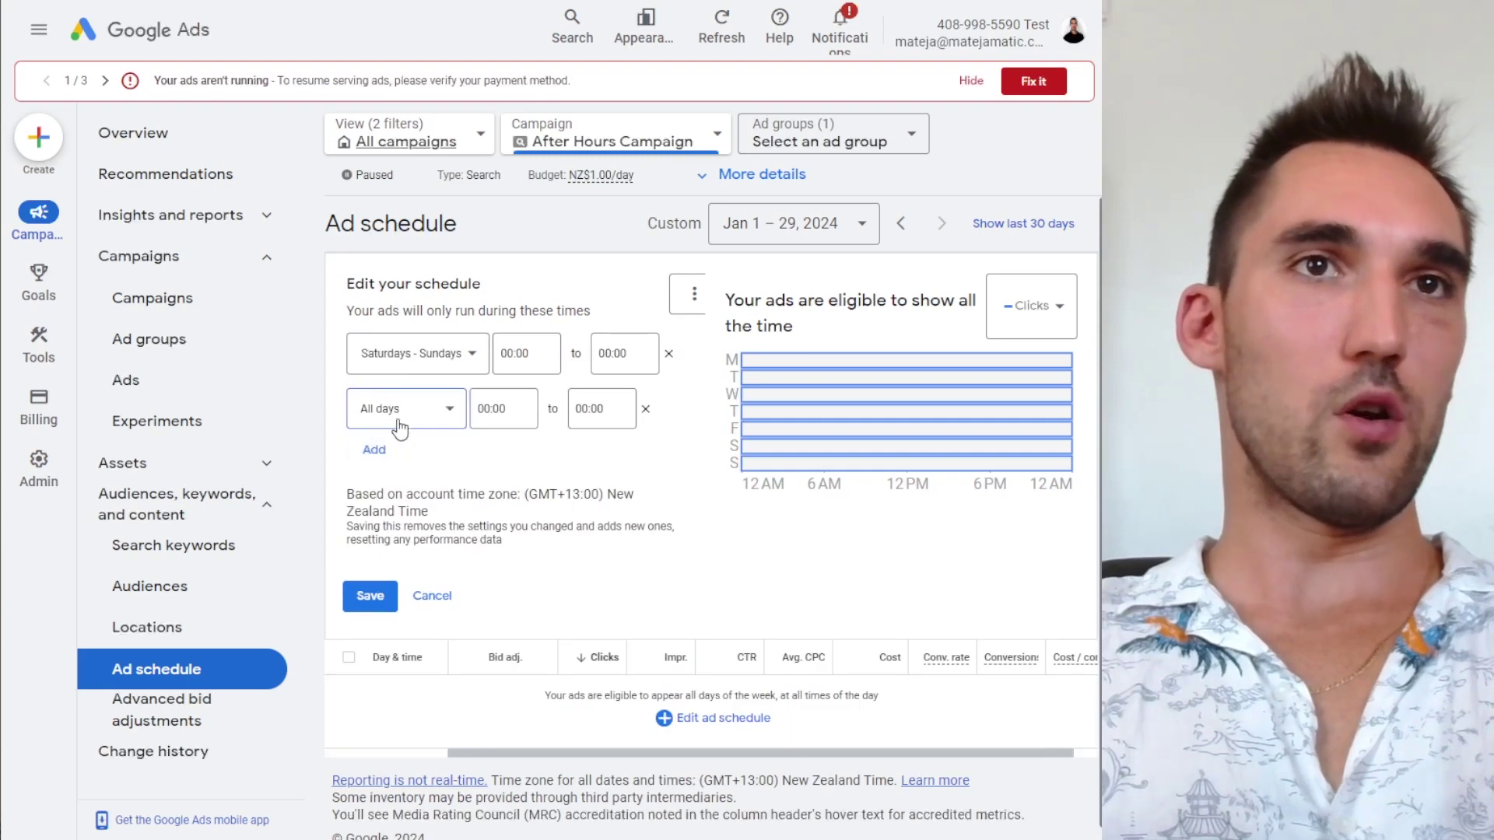
{"action": "left_click", "coordinate": [397, 433]}
{"action": "left_click", "coordinate": [508, 409]}
{"action": "scroll", "coordinate": [520, 682], "scroll_direction": "down", "scroll_amount": 10}
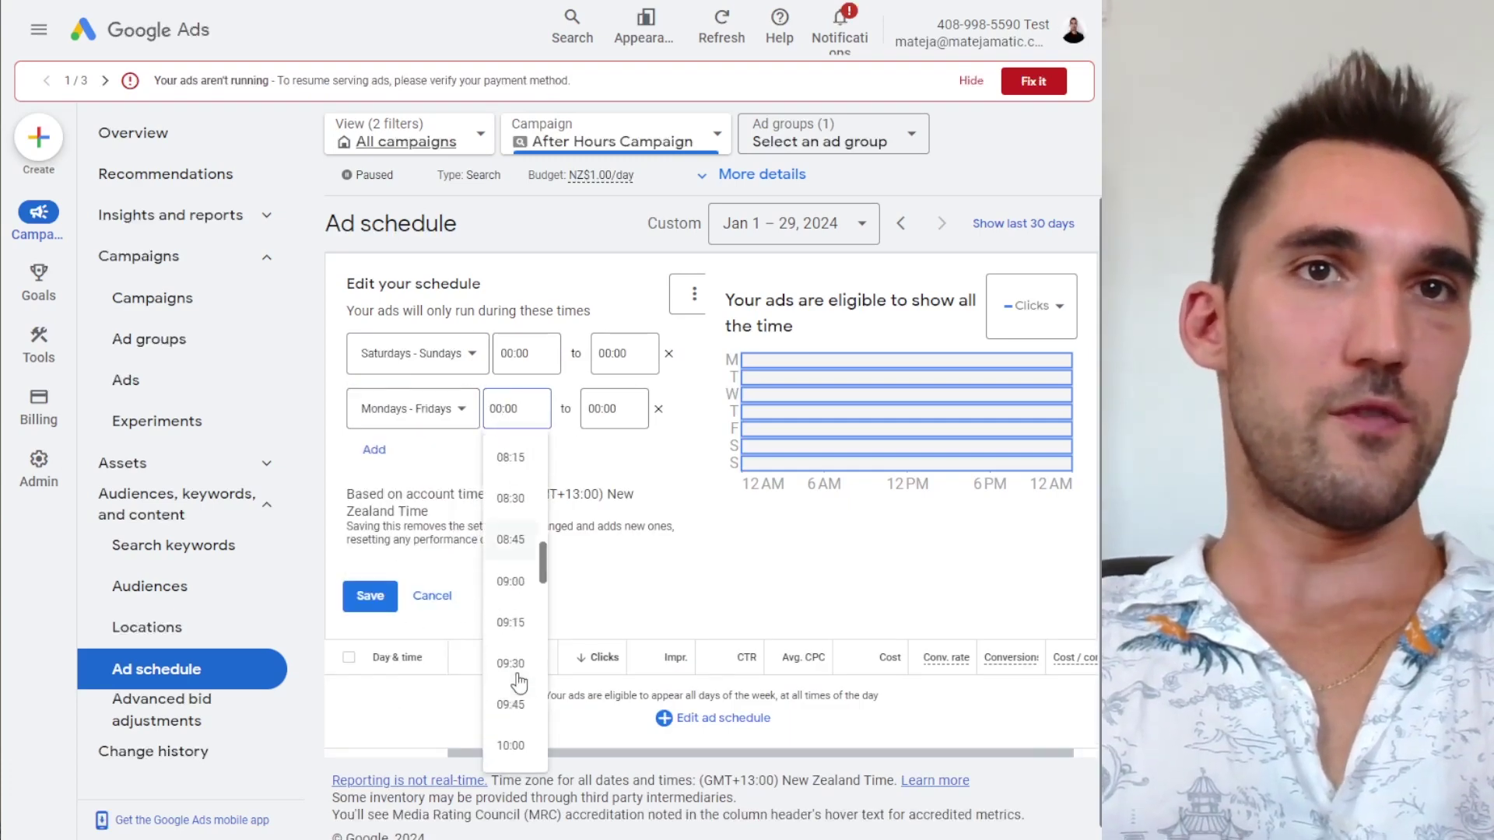
{"action": "scroll", "coordinate": [519, 684], "scroll_direction": "down", "scroll_amount": 10}
{"action": "left_click", "coordinate": [514, 660]}
{"action": "left_click", "coordinate": [613, 409]}
{"action": "scroll", "coordinate": [613, 642], "scroll_direction": "down", "scroll_amount": 10}
{"action": "left_click", "coordinate": [619, 677]}
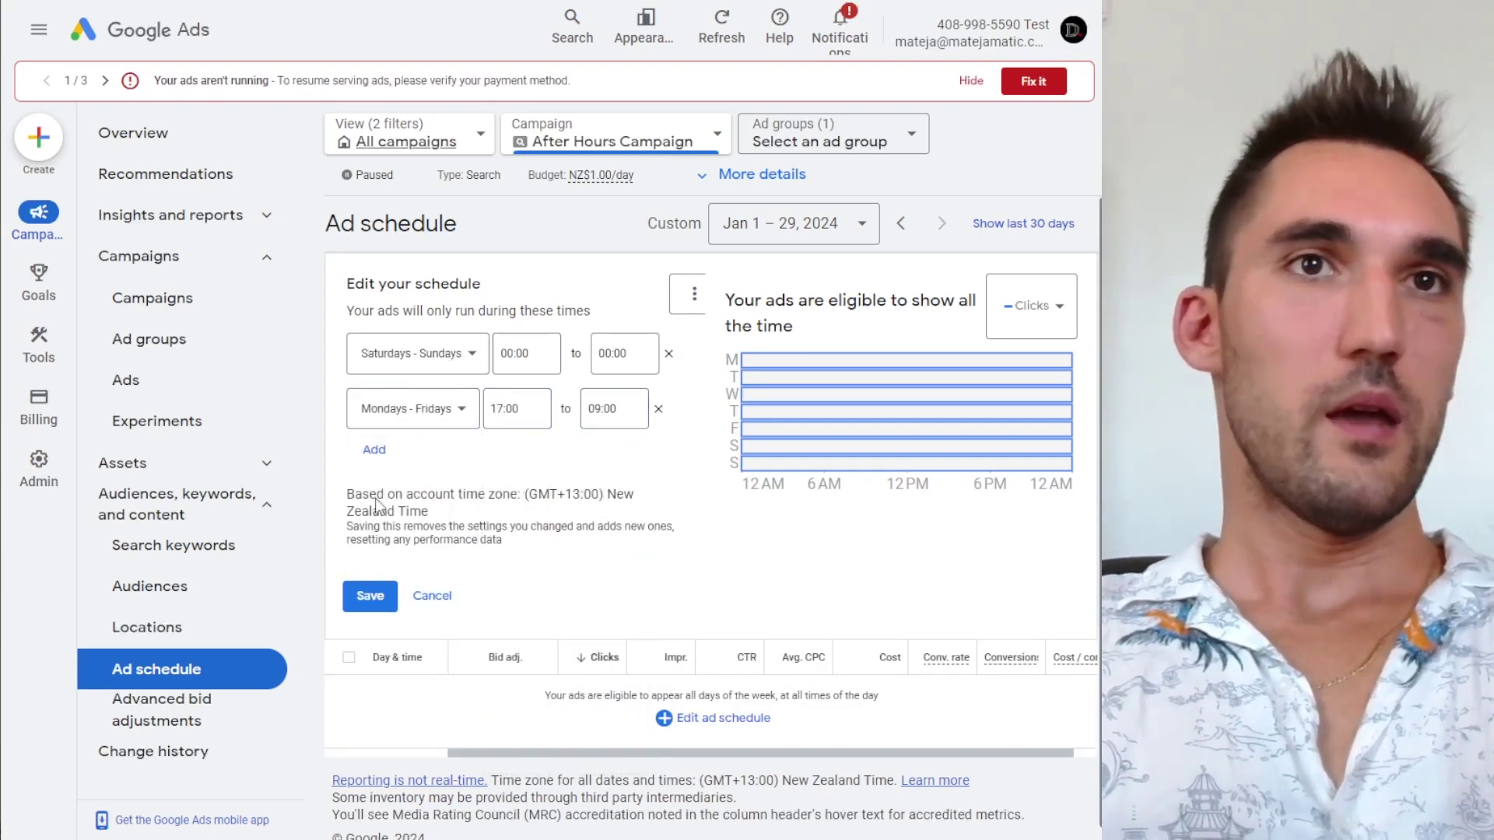
{"action": "left_click", "coordinate": [589, 409]}
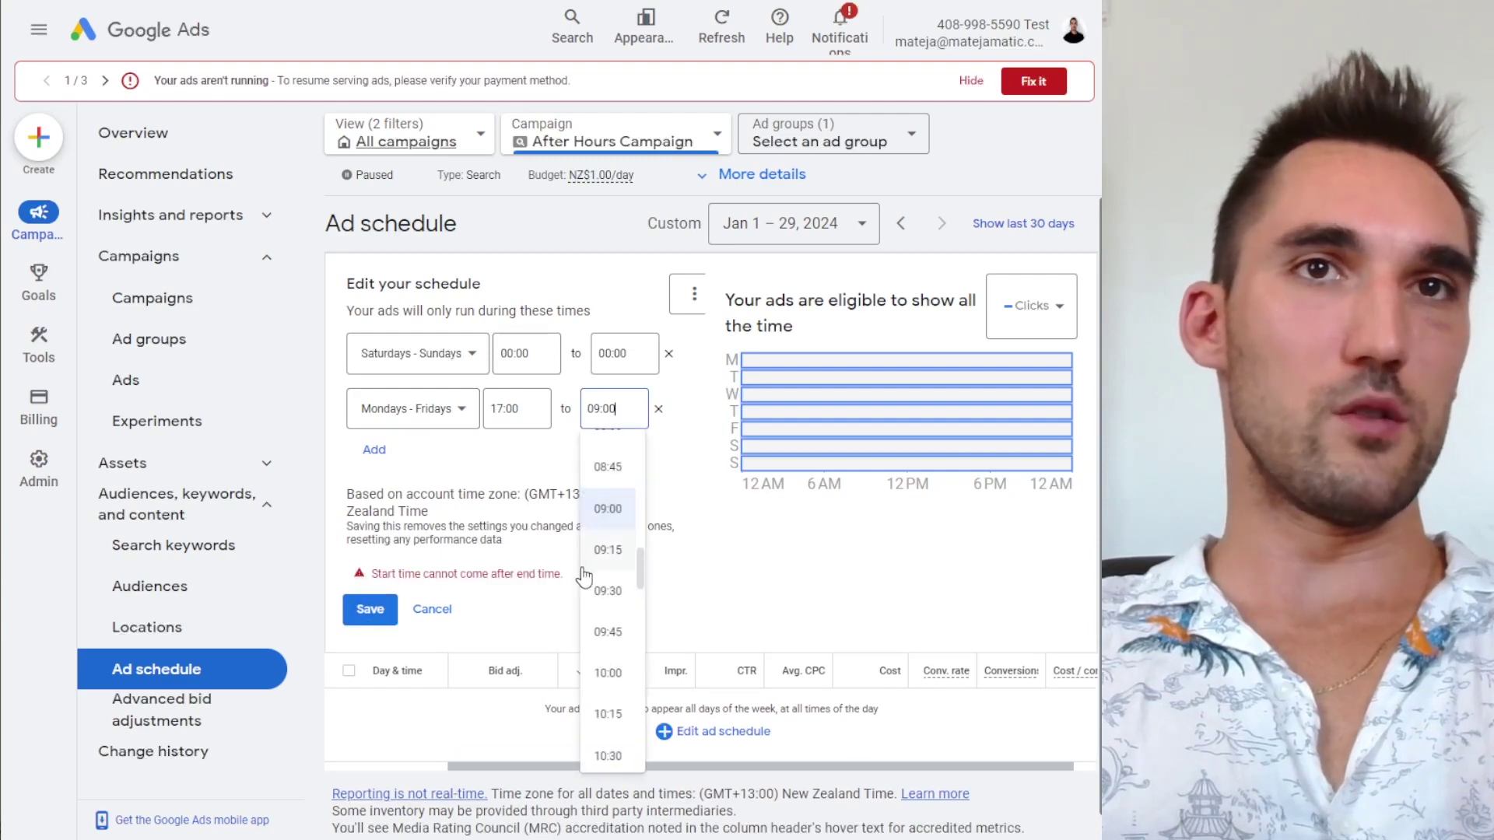
{"action": "scroll", "coordinate": [602, 572], "scroll_direction": "up", "scroll_amount": 3}
{"action": "left_click", "coordinate": [601, 572]}
- Add a third Mondays–Fridays row covering 00:00 to 09:00
{"action": "left_click", "coordinate": [373, 450]}
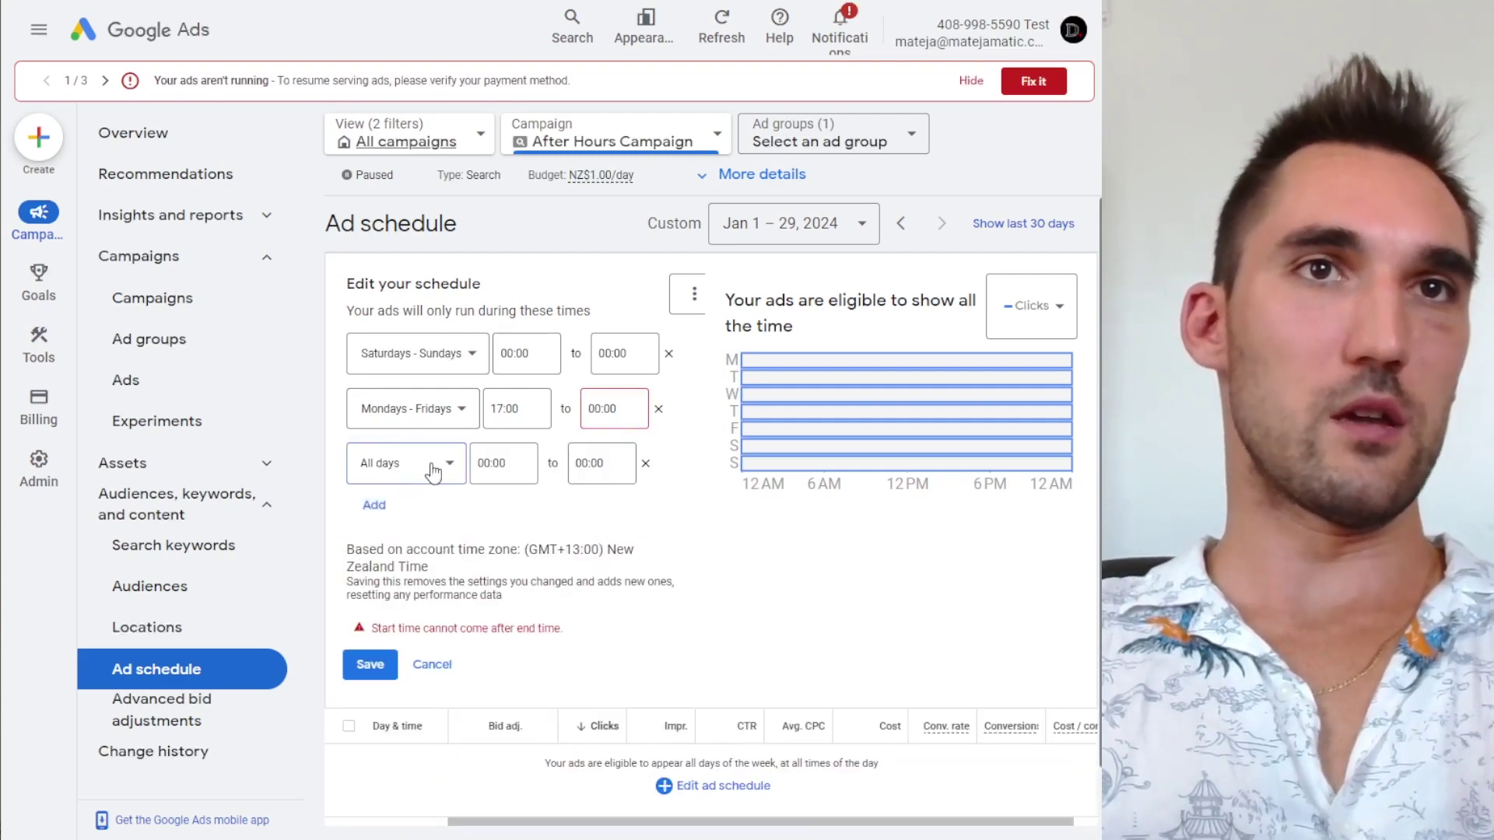
{"action": "left_click", "coordinate": [403, 489]}
{"action": "left_click", "coordinate": [514, 463]}
{"action": "left_click", "coordinate": [609, 470]}
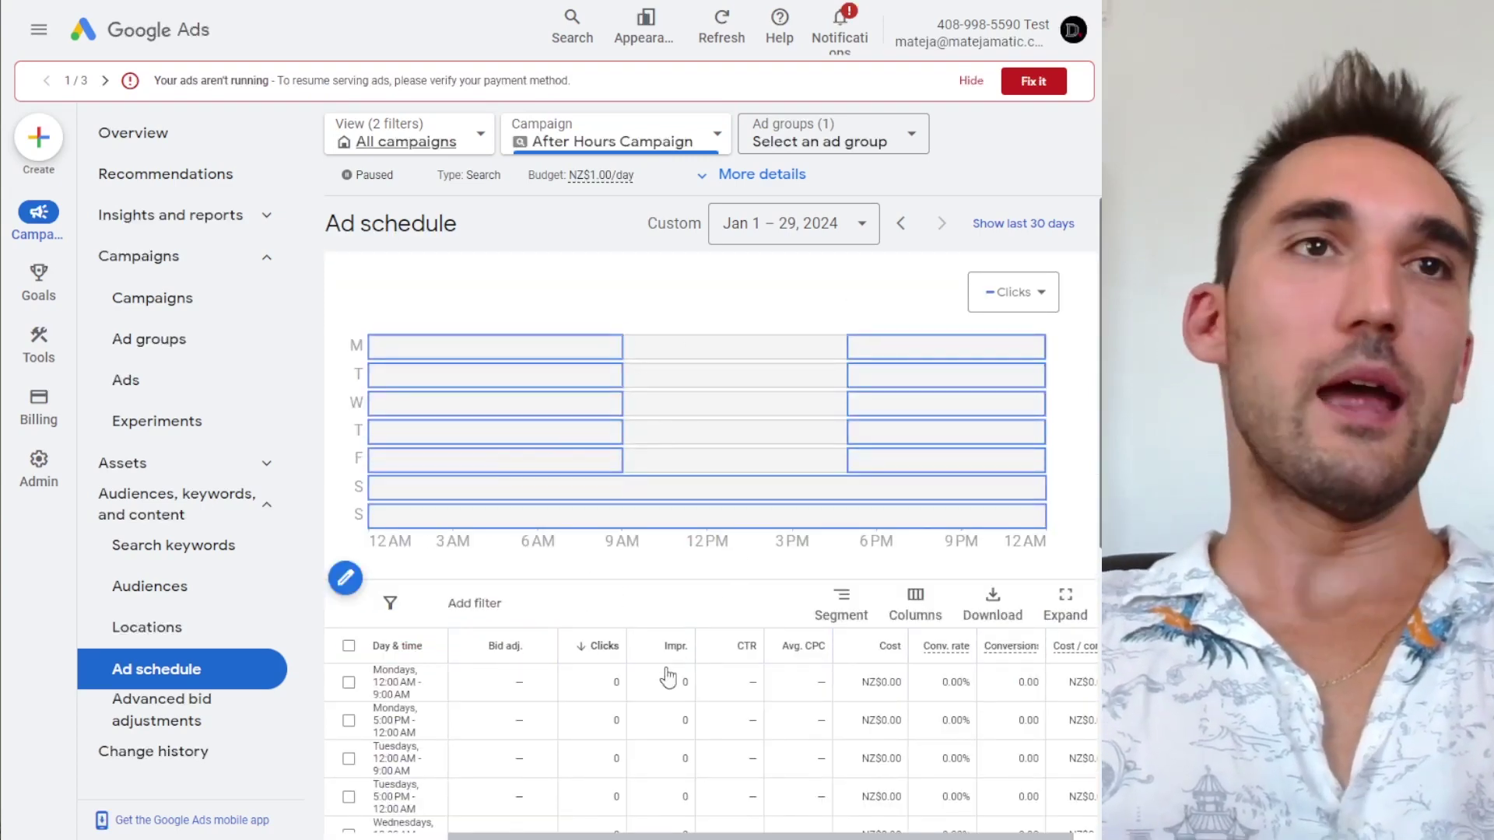
- Edit Ad group 1's ad, appending 'after-hours' to its Final URL
{"action": "left_click", "coordinate": [145, 389]}
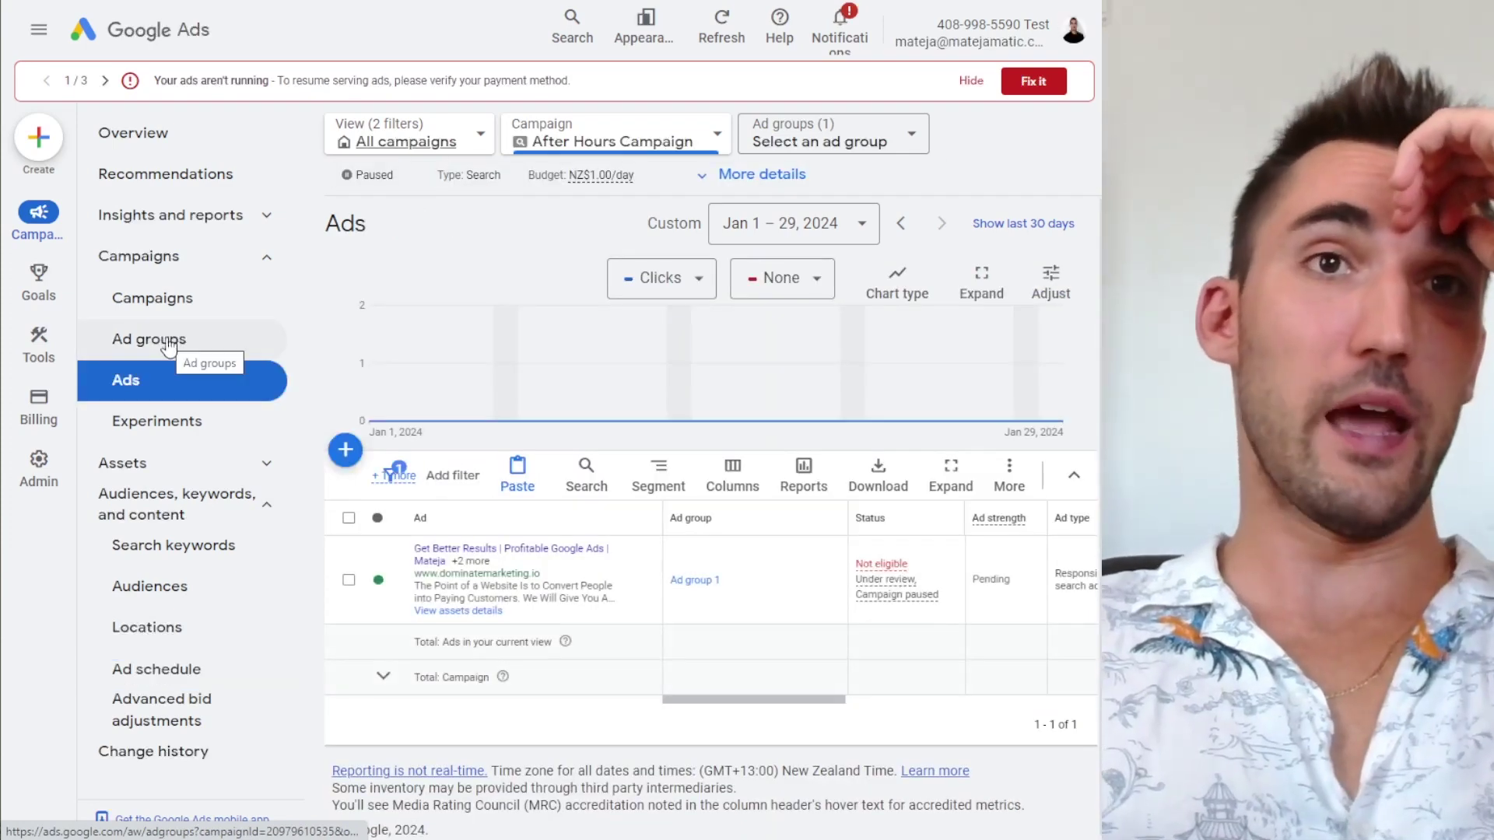
{"action": "left_click", "coordinate": [169, 341]}
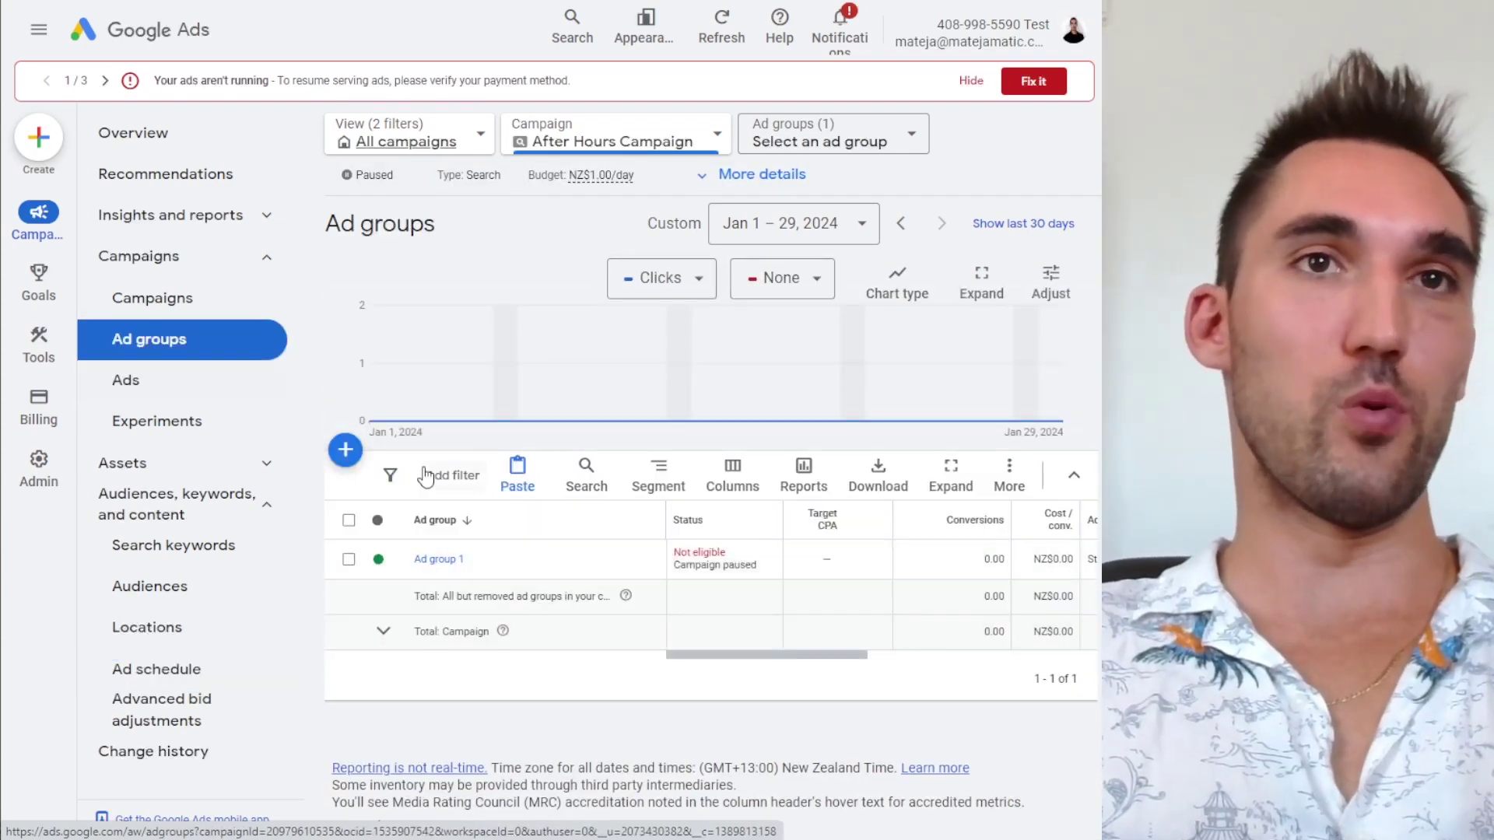
{"action": "left_click", "coordinate": [442, 558]}
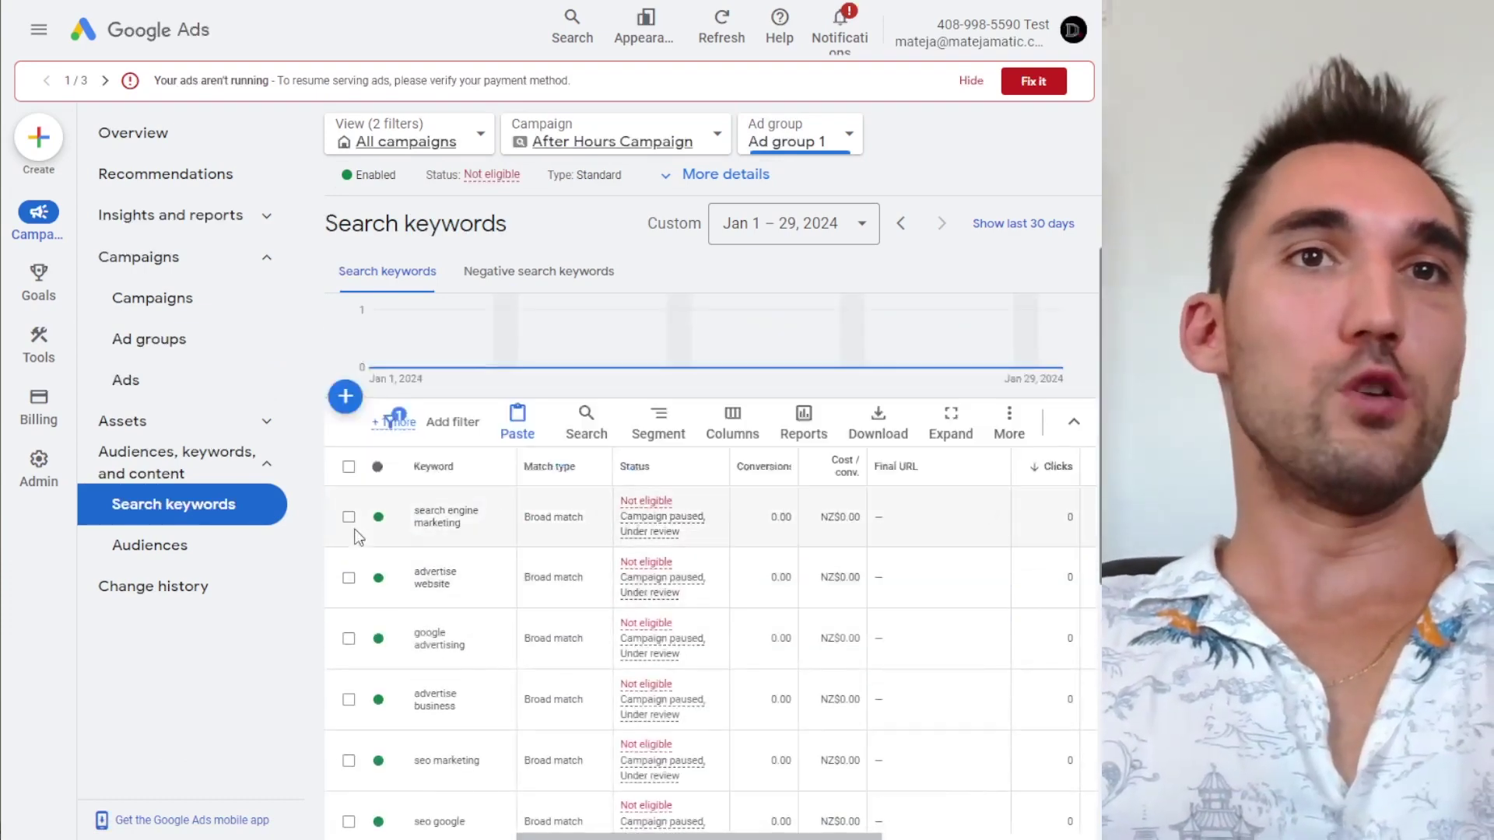
{"action": "left_click", "coordinate": [155, 385]}
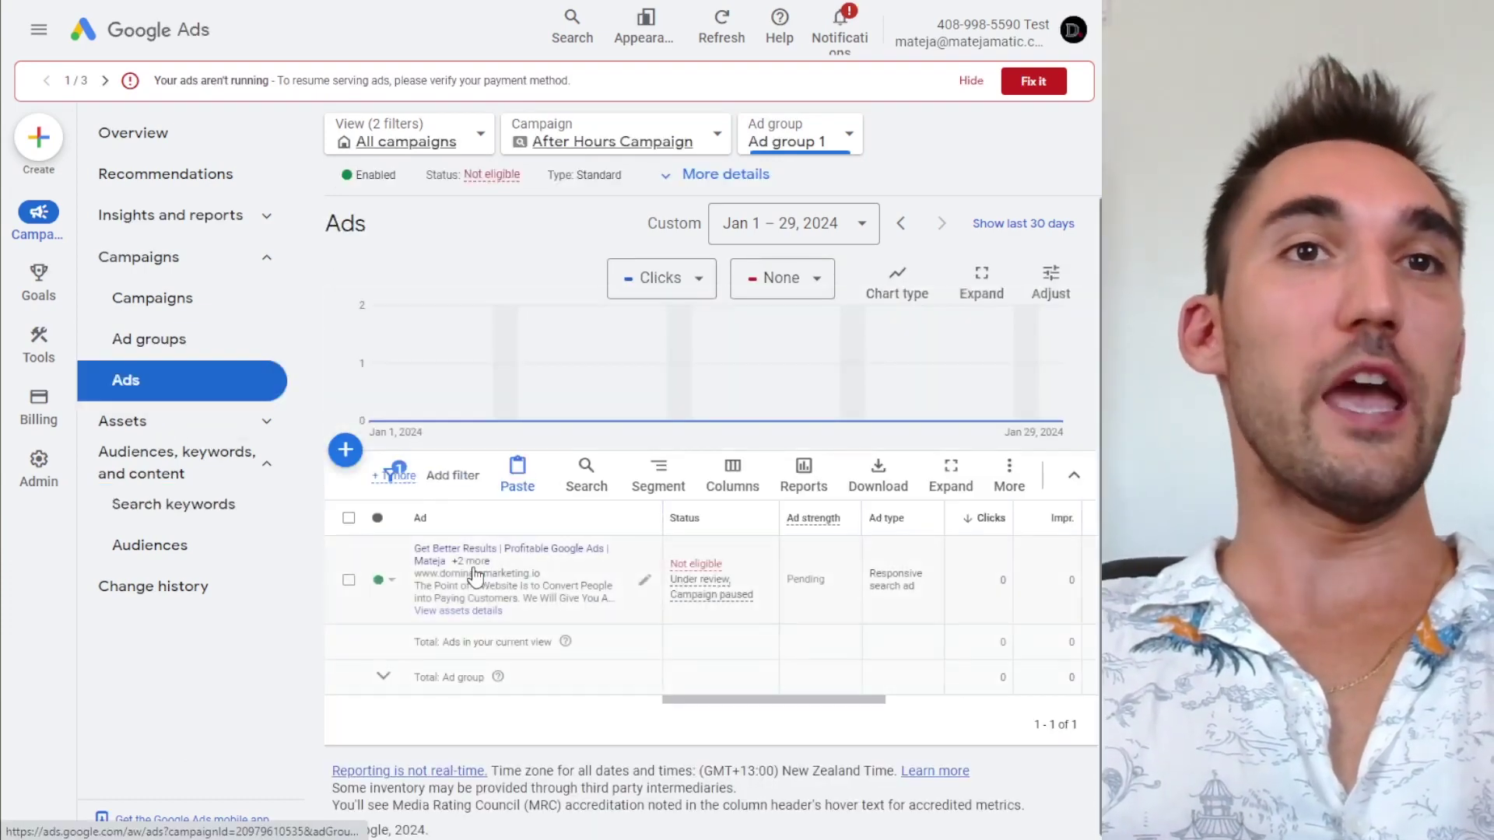
{"action": "left_click", "coordinate": [474, 572]}
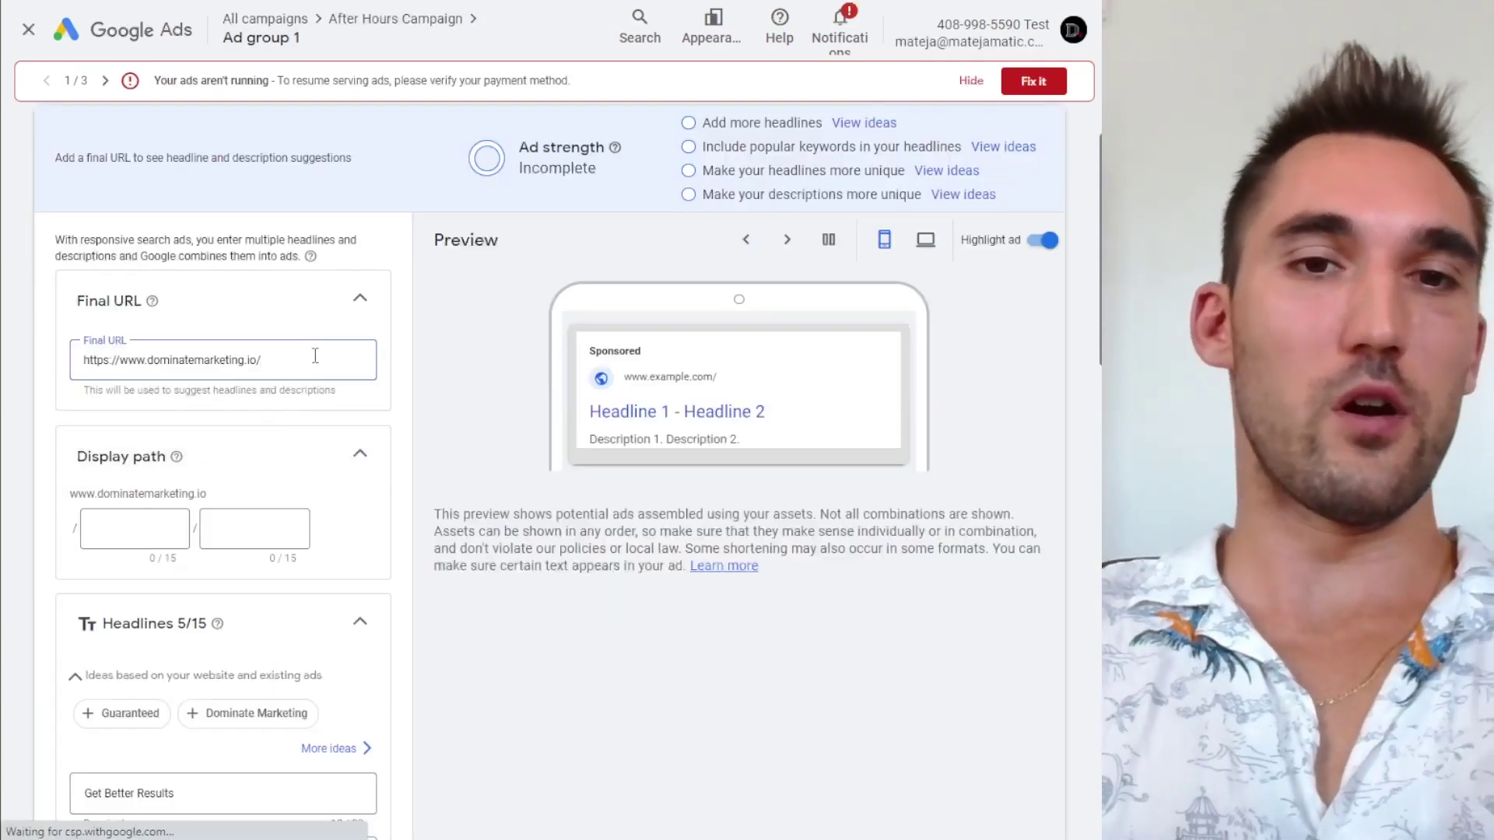
{"action": "type", "text": "after-hours"}
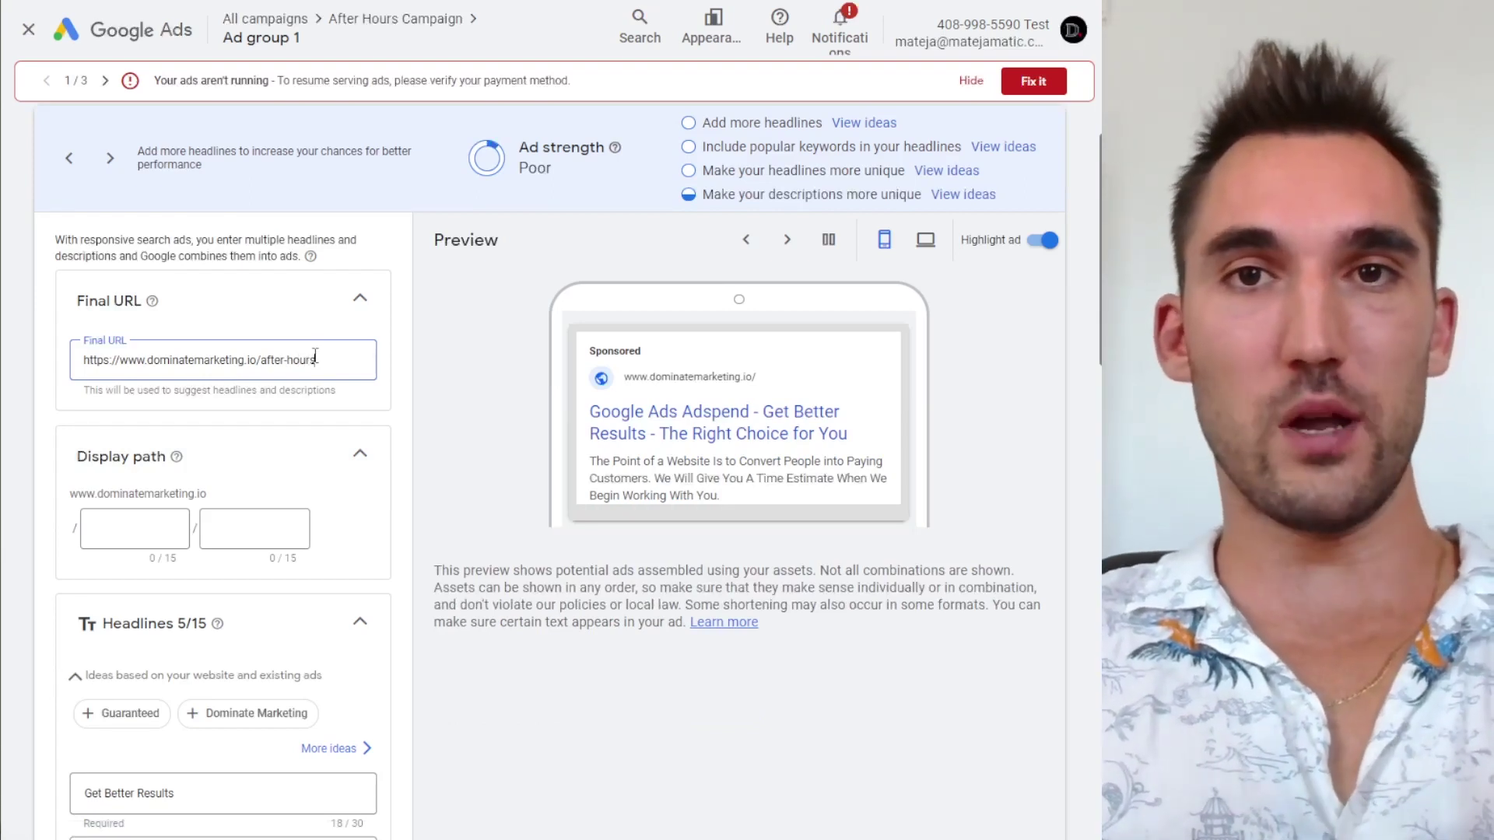
{"action": "left_click", "coordinate": [234, 361]}
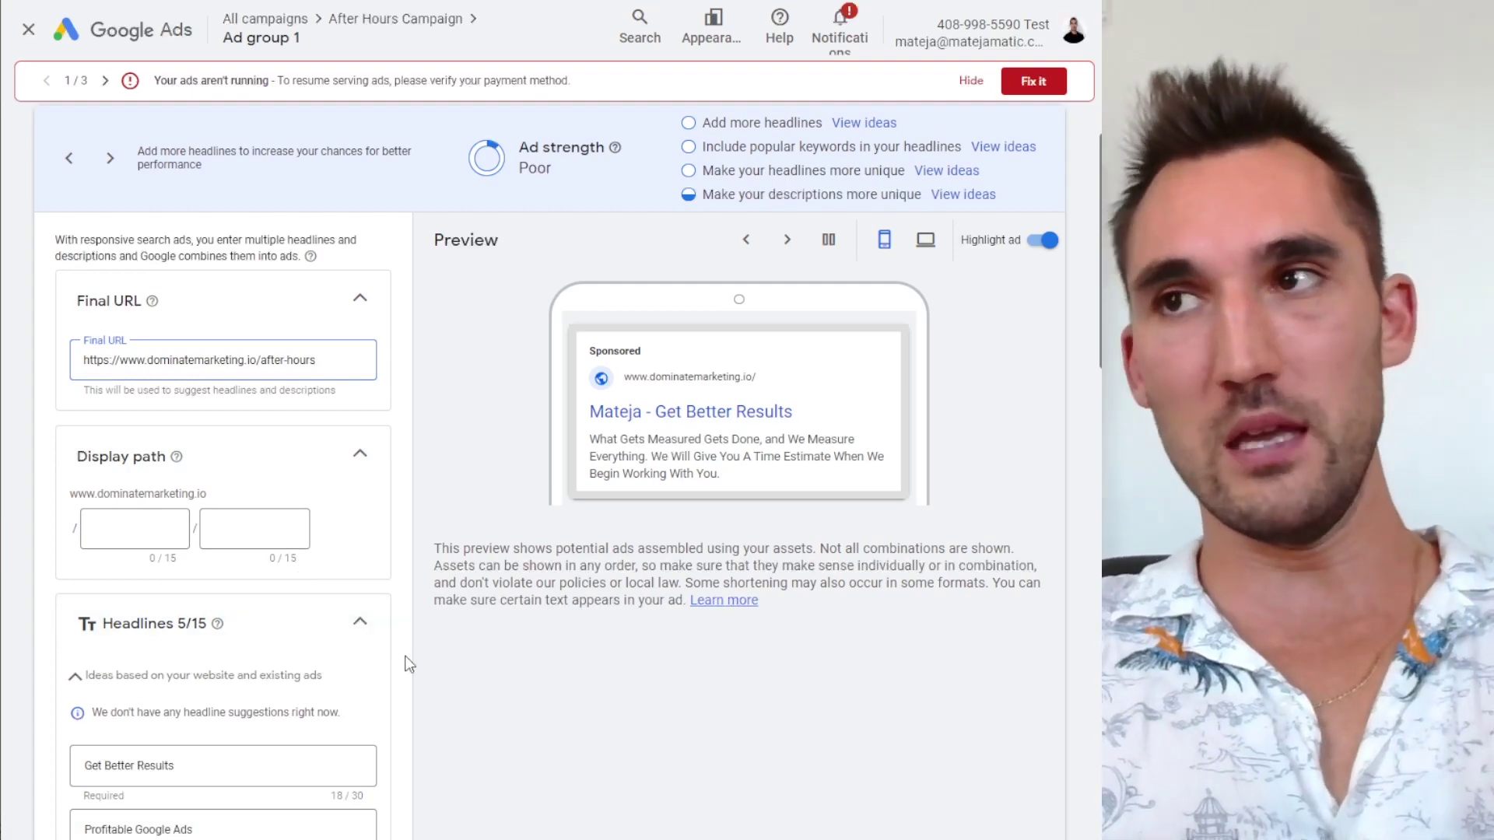
{"action": "scroll", "coordinate": [362, 727], "scroll_direction": "down", "scroll_amount": 4}
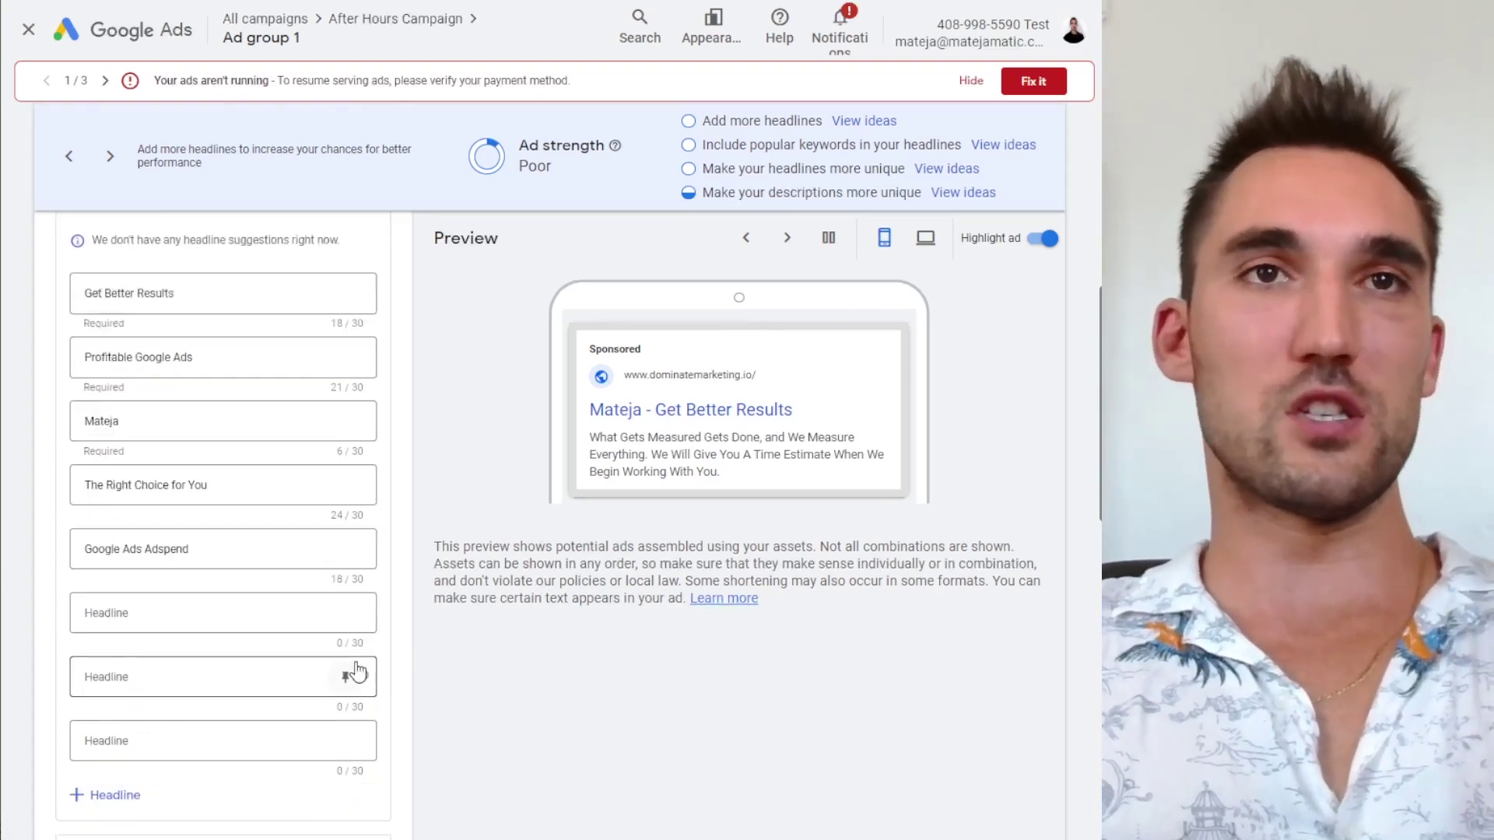
{"action": "scroll", "coordinate": [358, 678], "scroll_direction": "down", "scroll_amount": 5}
{"action": "scroll", "coordinate": [358, 677], "scroll_direction": "down", "scroll_amount": 2}
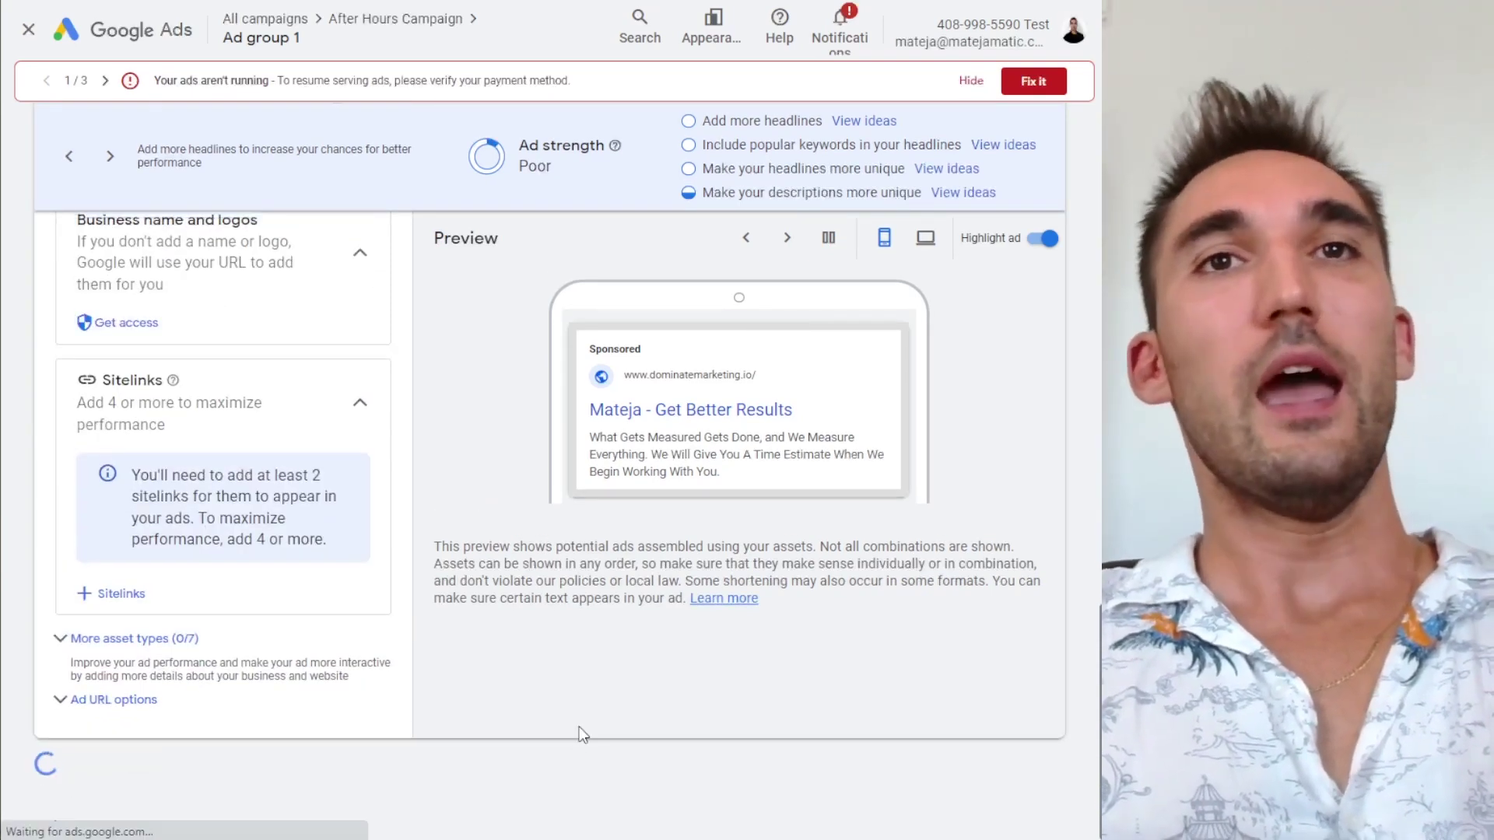